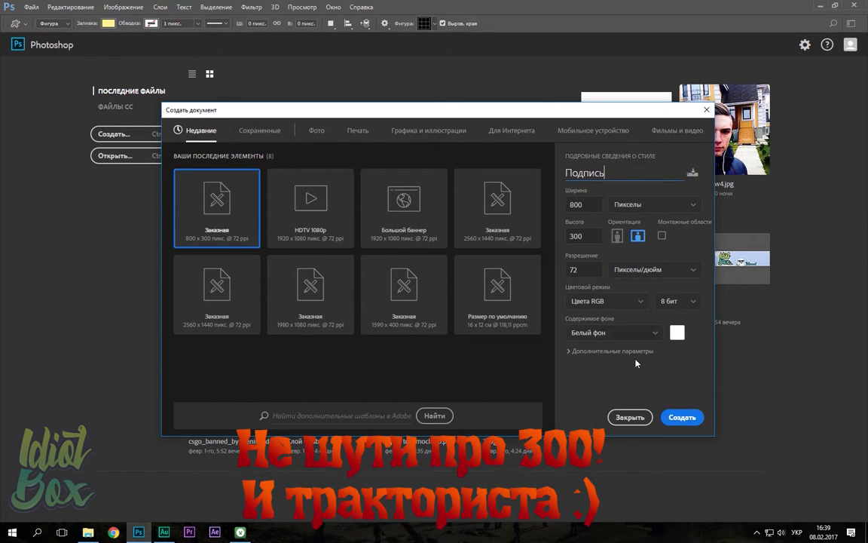
Create the 800 × 300 px document 'Подпись' at 72 ppi with a white background.
click(682, 417)
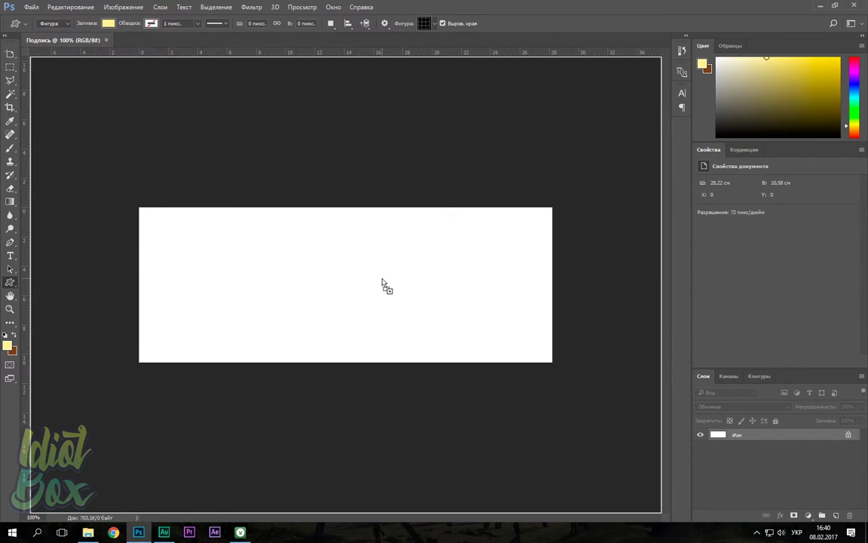
Place the gta 5 02 Vinewood image and scale it to about 41.7% to span the banner width.
drag(353, 290, 363, 286)
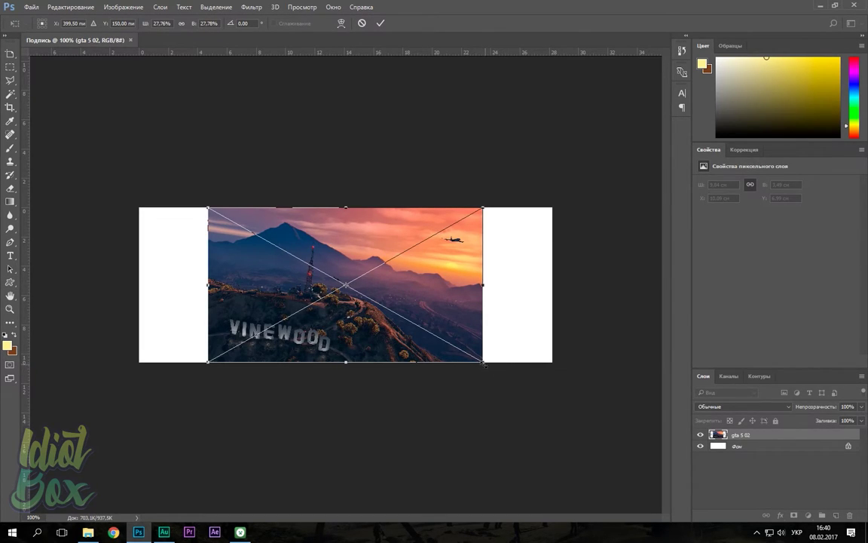
drag(484, 362, 577, 413)
drag(462, 309, 344, 324)
drag(519, 427, 554, 435)
drag(474, 380, 473, 317)
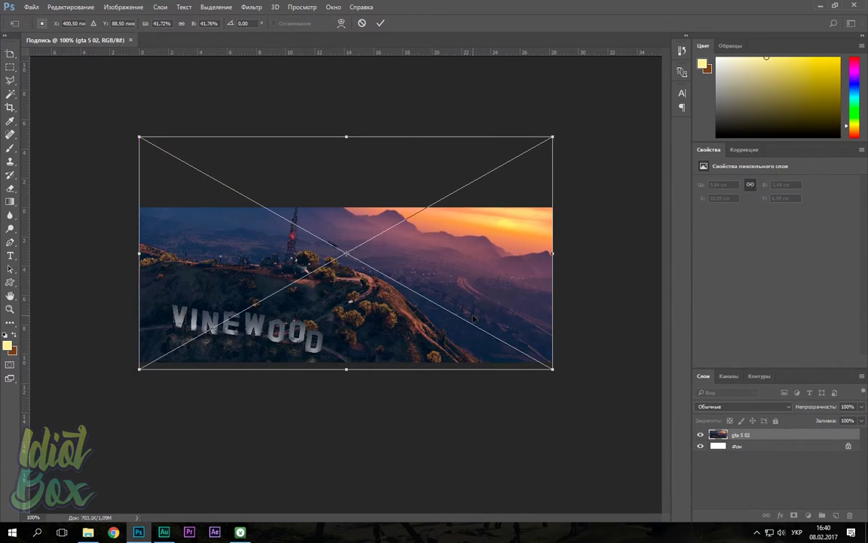
key(u)
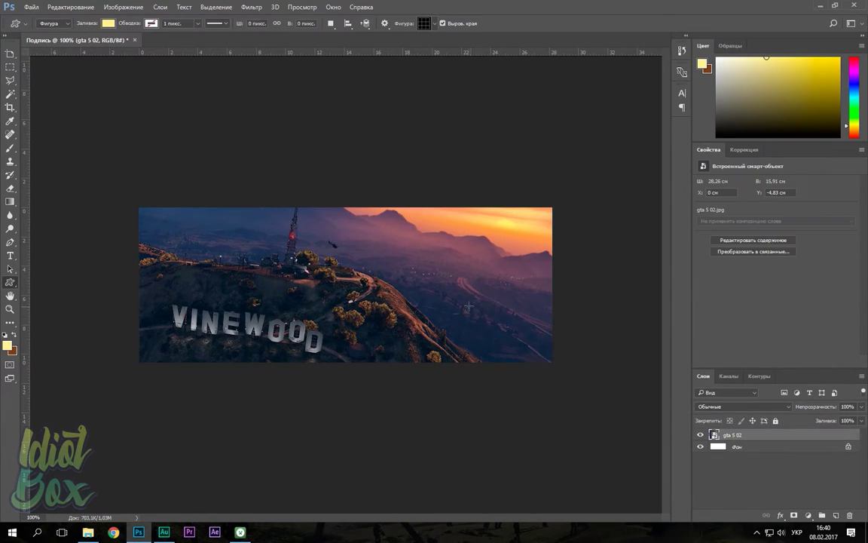
Rasterize the gta 5 02 layer and place the suited character render on the banner's right.
right_click(780, 436)
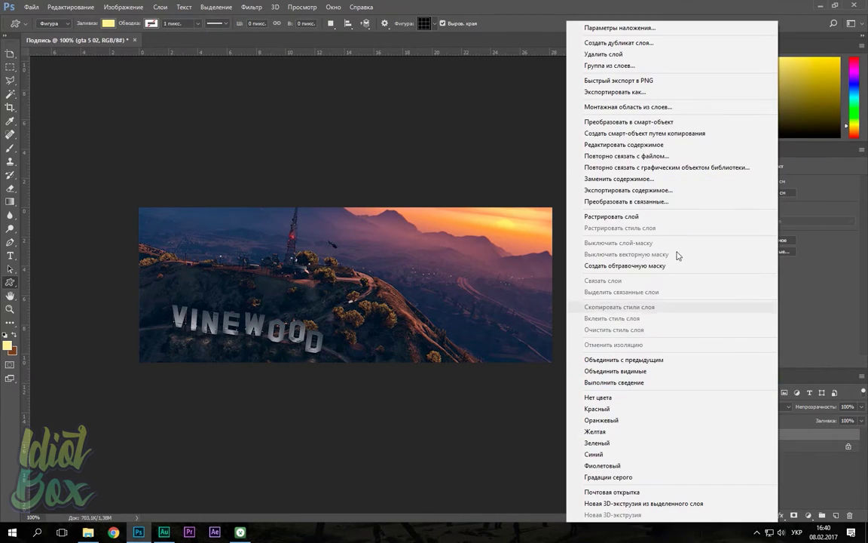
click(611, 216)
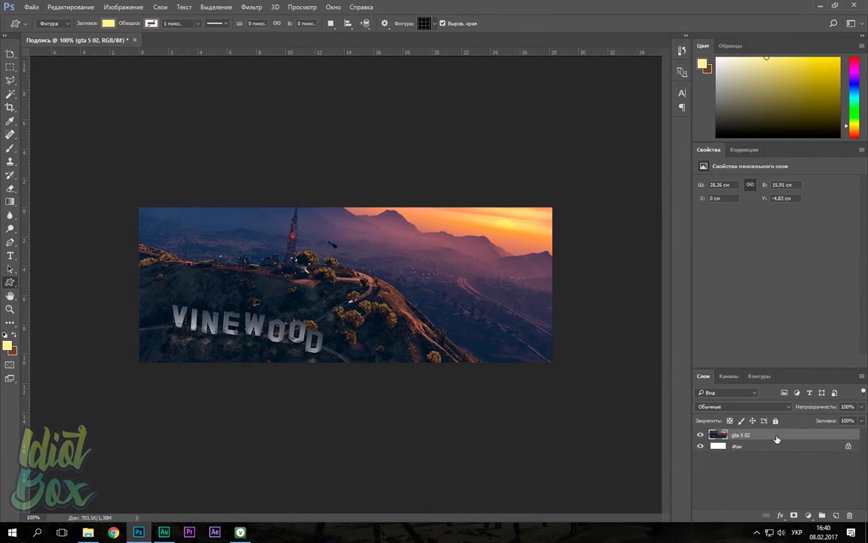
drag(226, 272, 513, 312)
key(Return)
key(u)
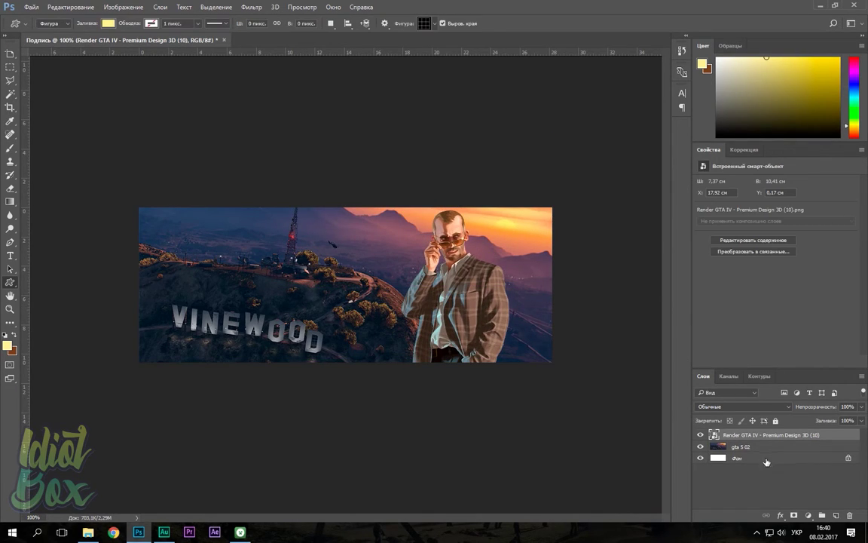
Rasterize the character render layer and start a Dima text line with the Type tool.
right_click(771, 435)
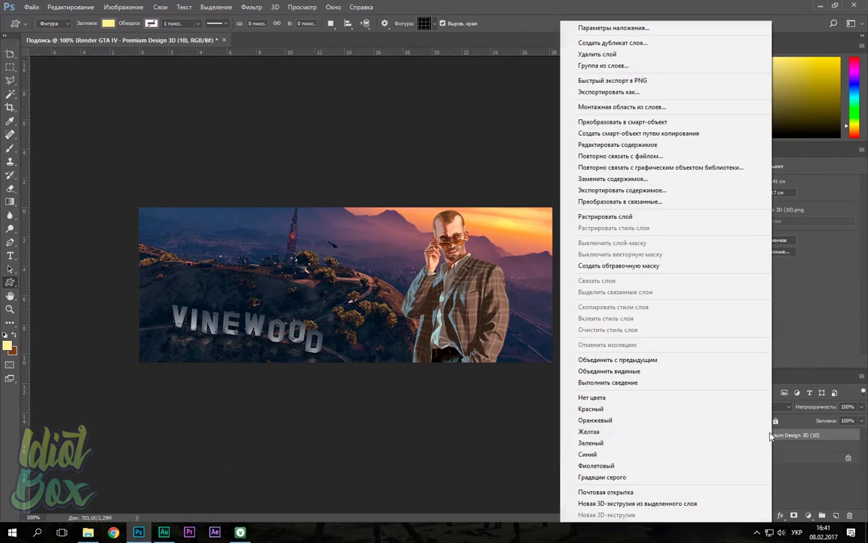
click(606, 216)
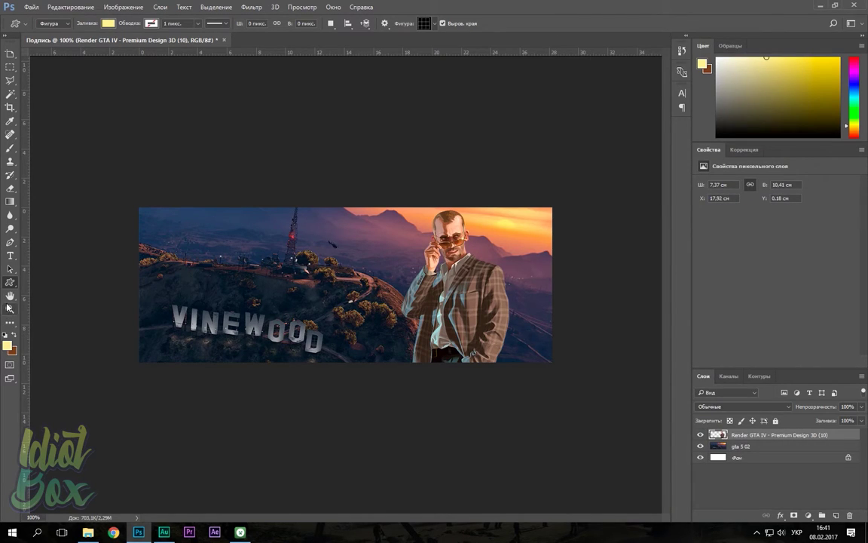
click(11, 256)
click(441, 320)
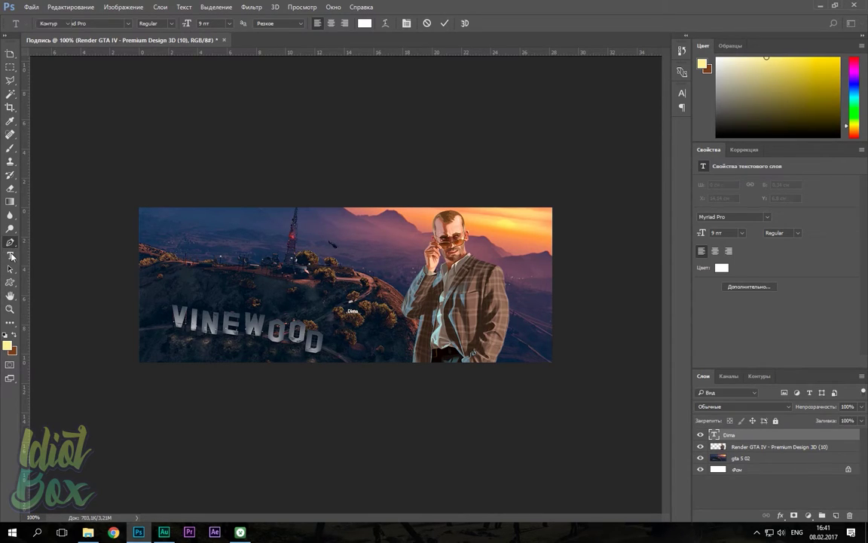
key(ctrl+Return)
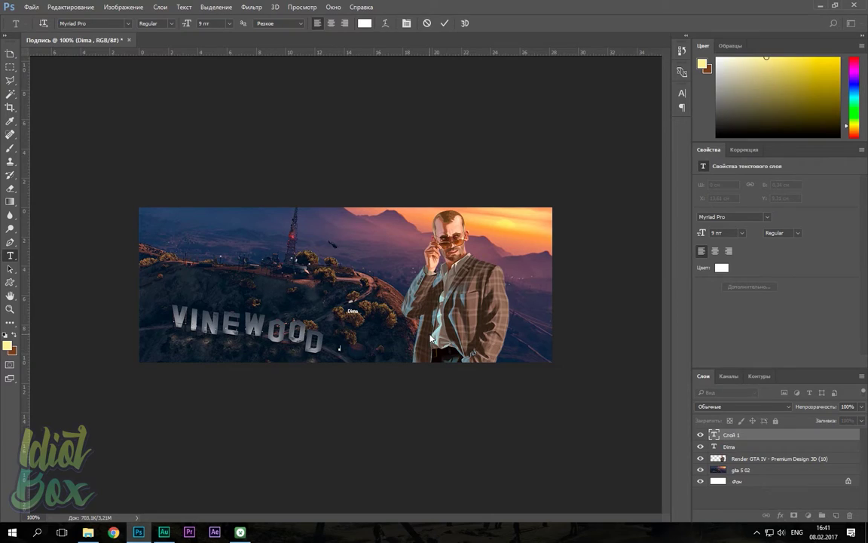
text(x)
key(ctrl+Return)
Undo the accidental landscape move and select both name text layers.
drag(356, 347, 366, 336)
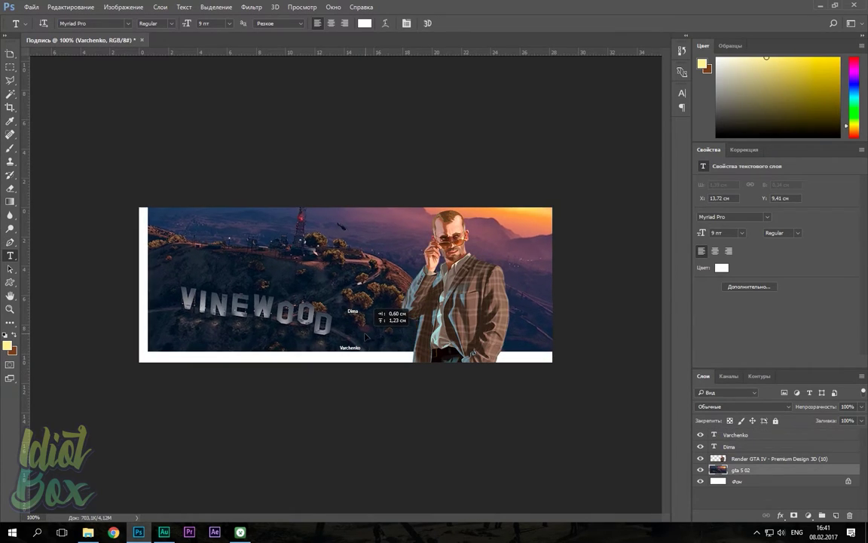
key(ctrl+z)
click(736, 435)
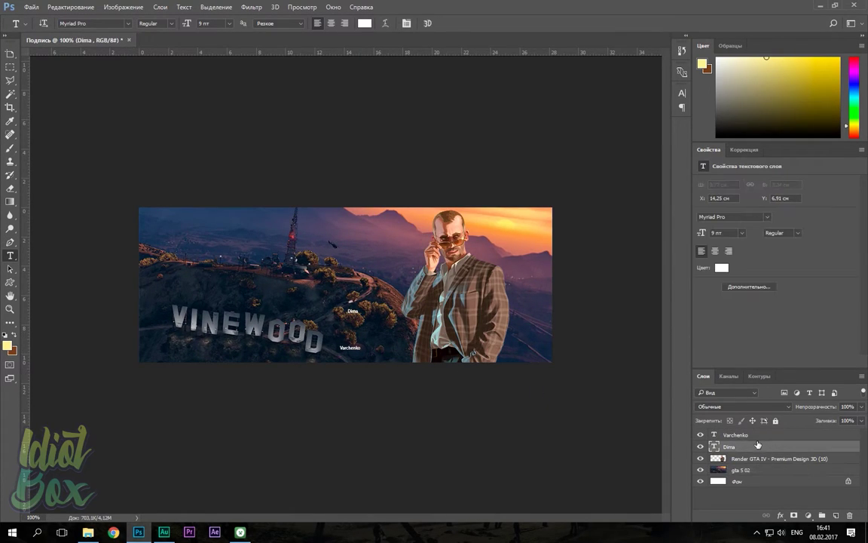
shift+click(716, 447)
Close the Образцы swatches tab in the panel area.
click(406, 23)
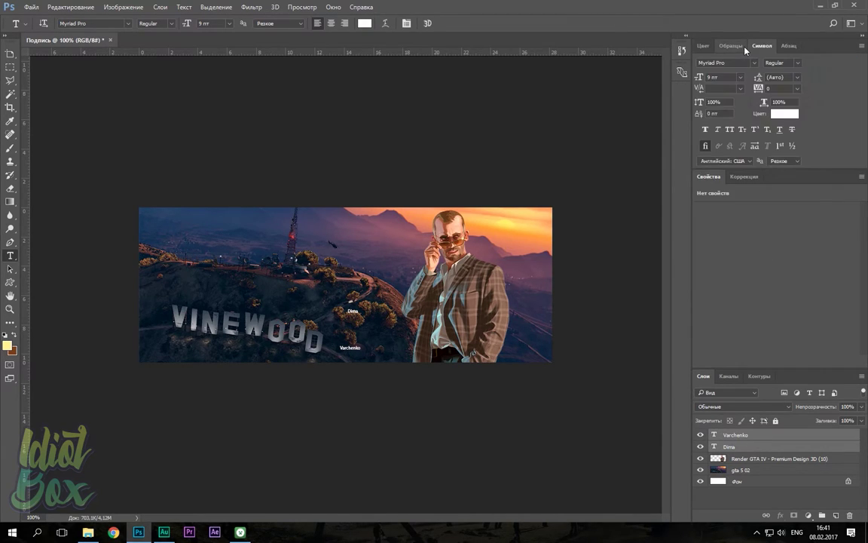
right_click(762, 46)
click(743, 58)
click(333, 7)
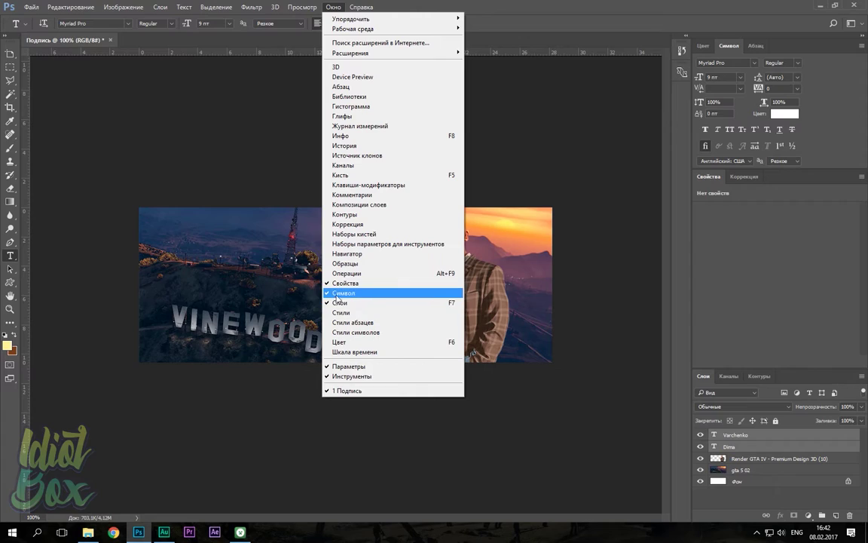
click(825, 103)
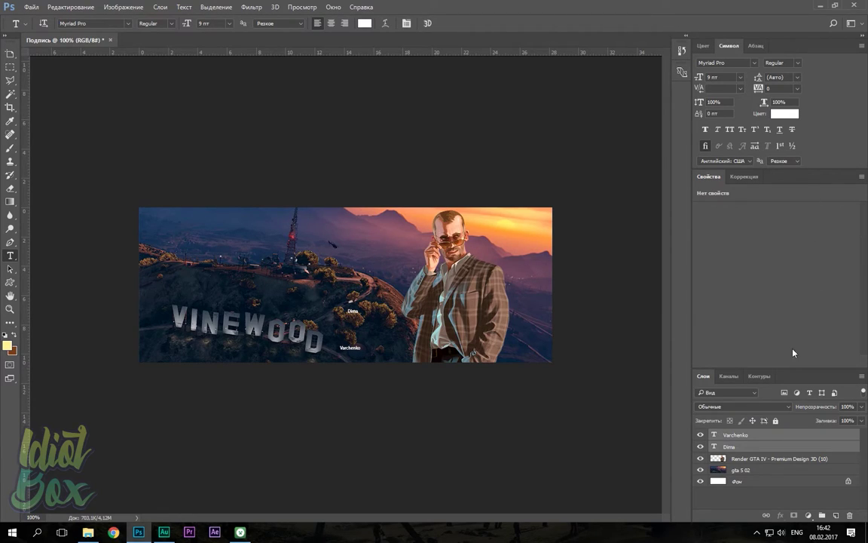
click(770, 459)
click(768, 448)
shift+click(766, 452)
click(741, 77)
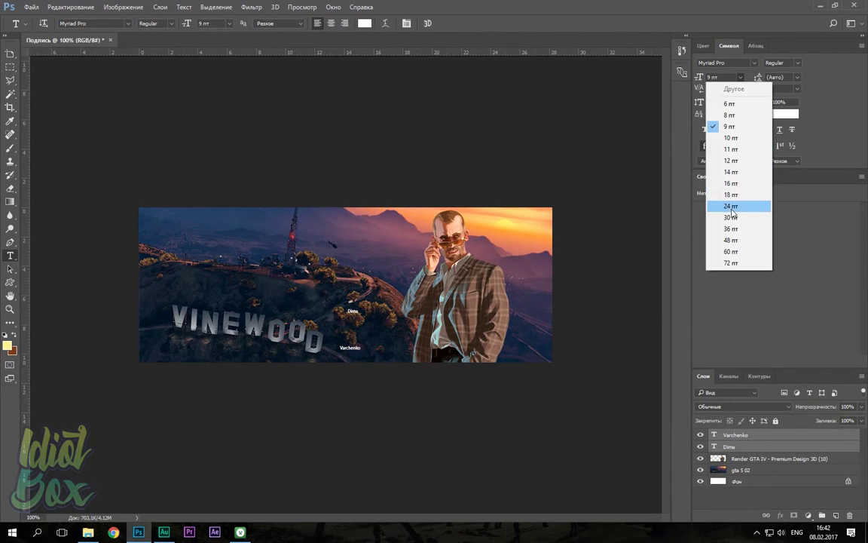
click(731, 200)
click(347, 315)
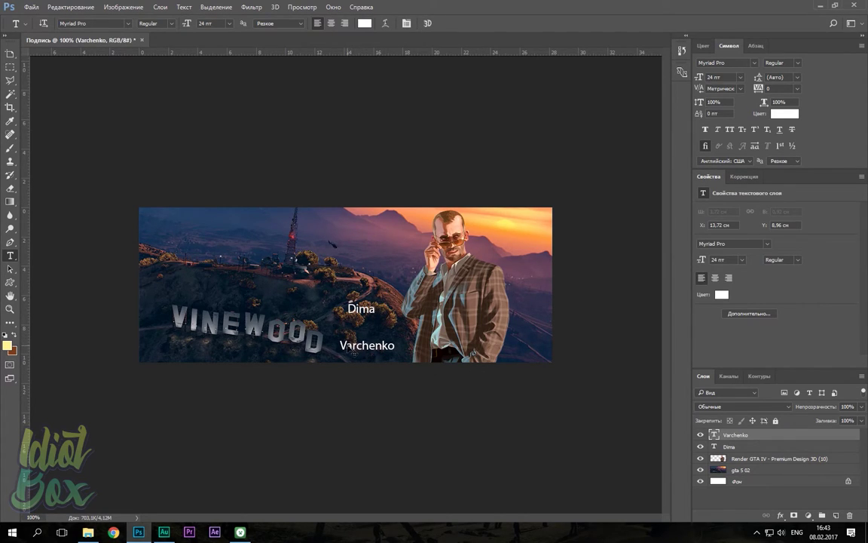
drag(352, 350, 373, 291)
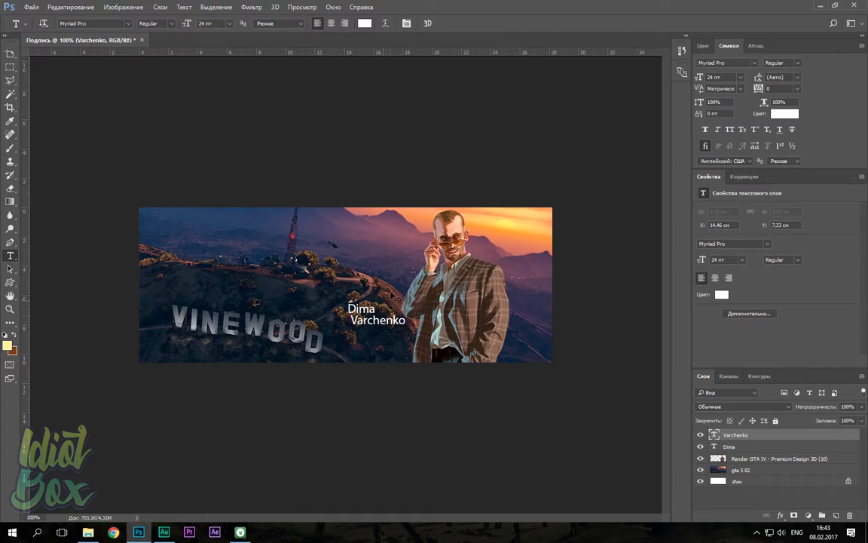
click(129, 24)
click(713, 446)
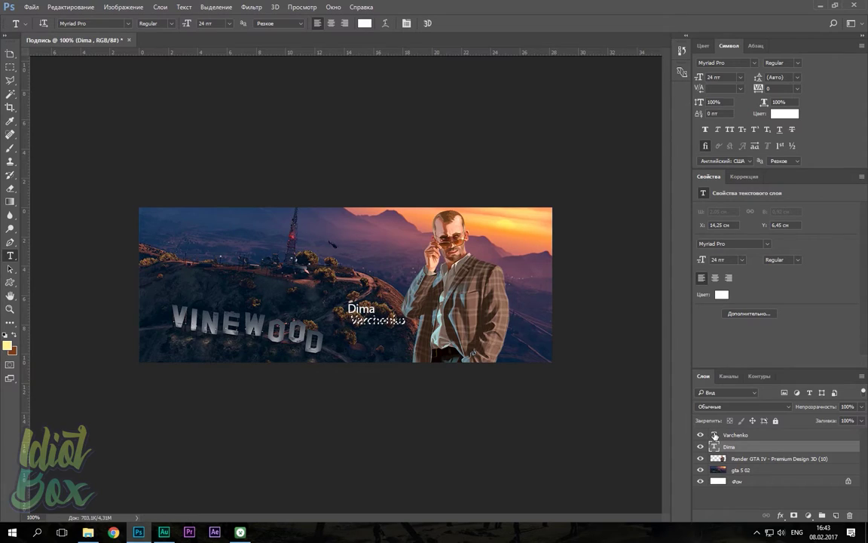
click(714, 436)
shift+click(714, 446)
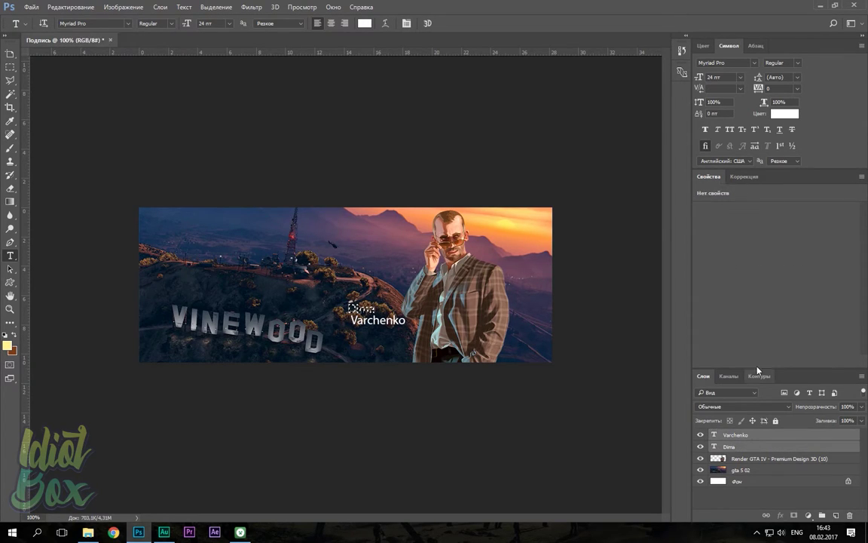
click(753, 67)
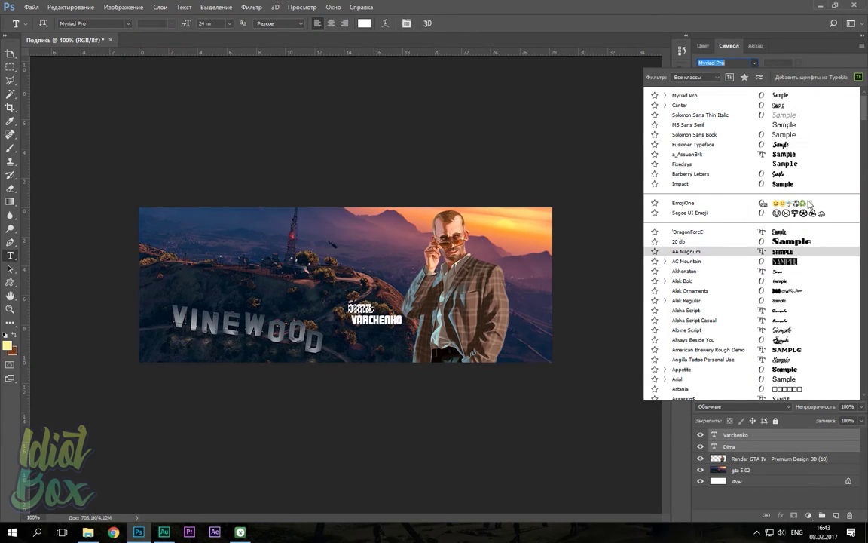
click(811, 148)
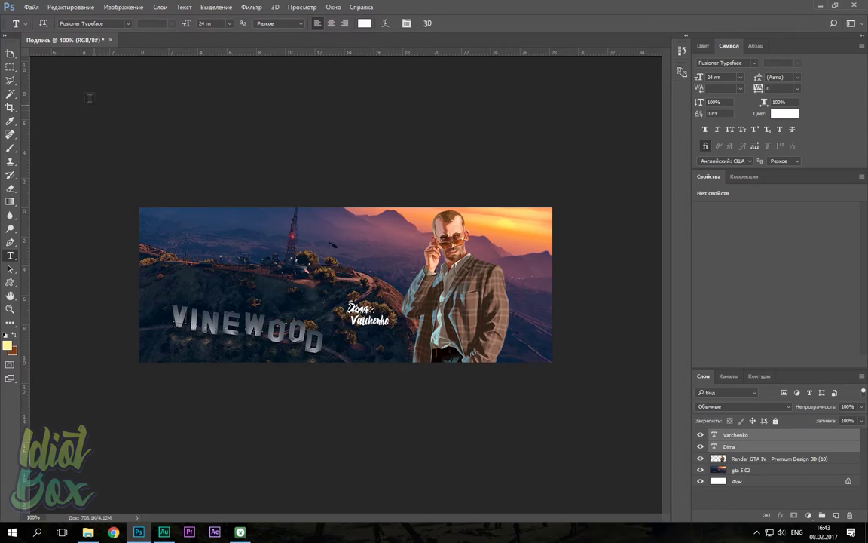
key(m)
click(731, 469)
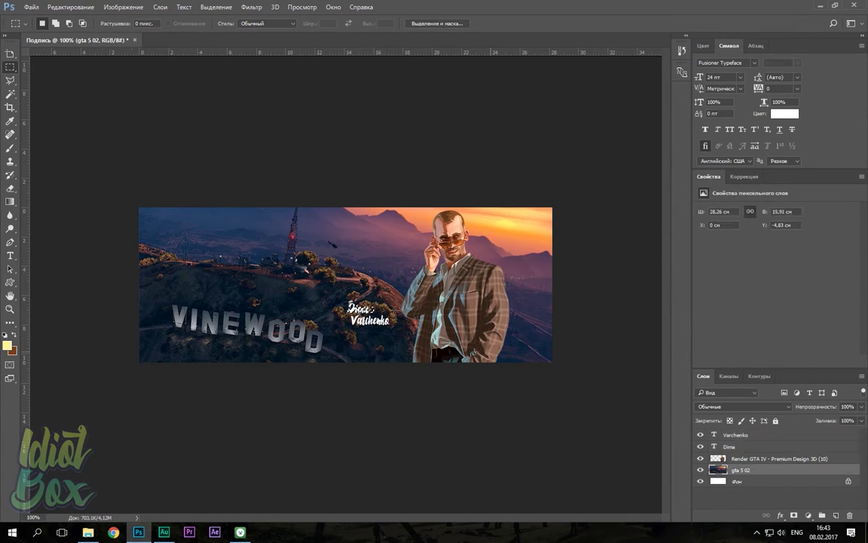
click(730, 446)
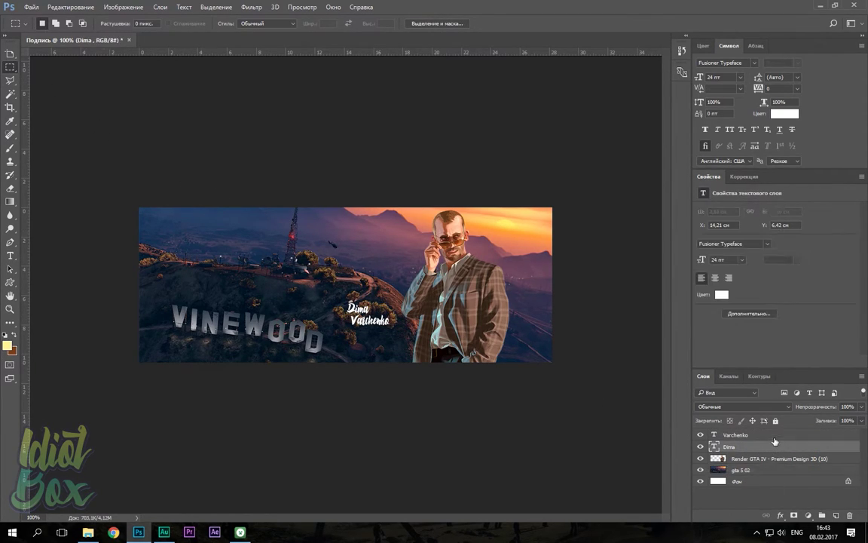
shift+click(735, 435)
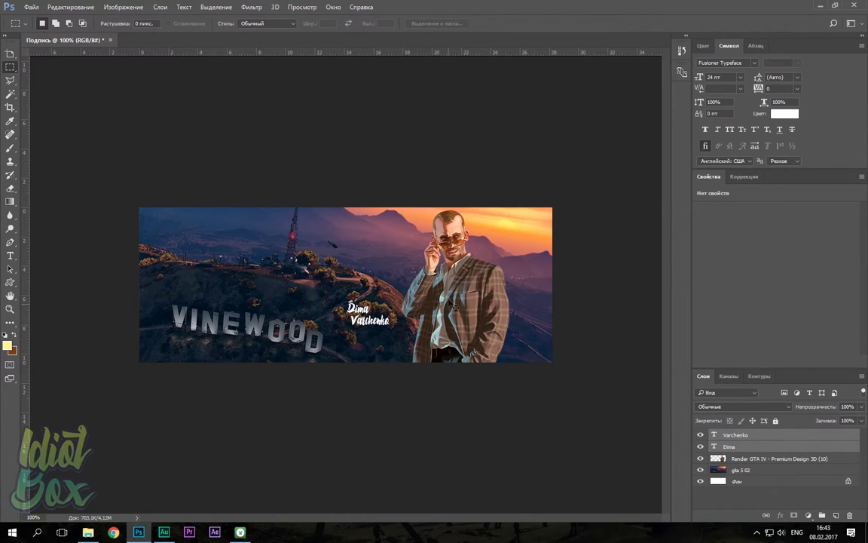
key(ctrl+t)
drag(392, 328, 434, 349)
drag(423, 313, 430, 336)
key(Return)
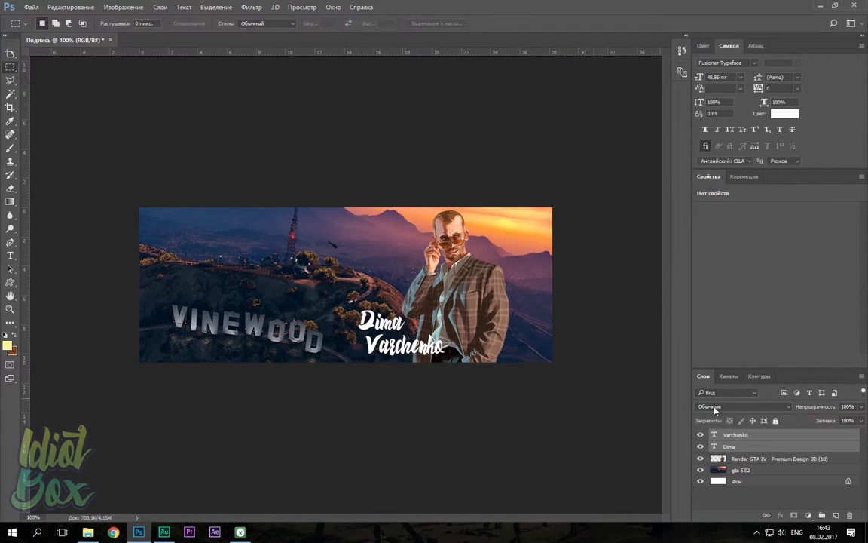
click(746, 447)
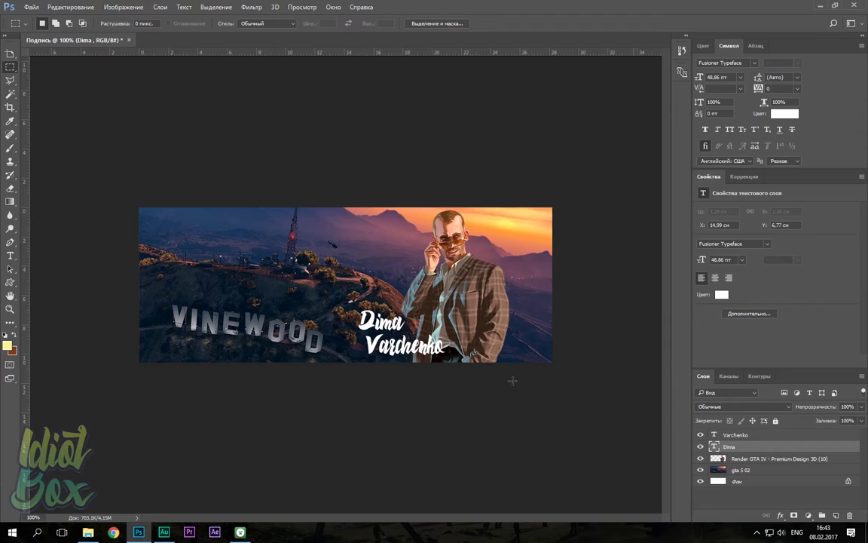
drag(350, 295, 358, 304)
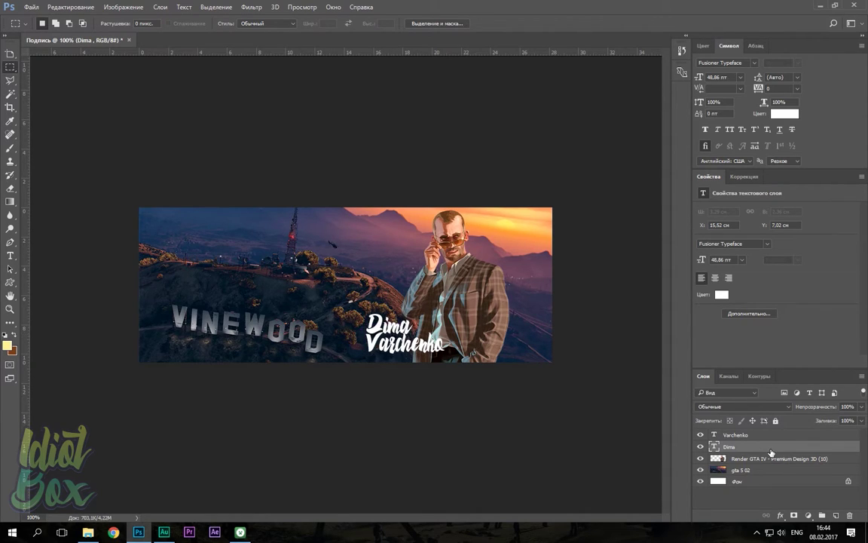
Enable a Gradient Overlay on Dima, starting from the foreground-to-background preset.
double_click(750, 447)
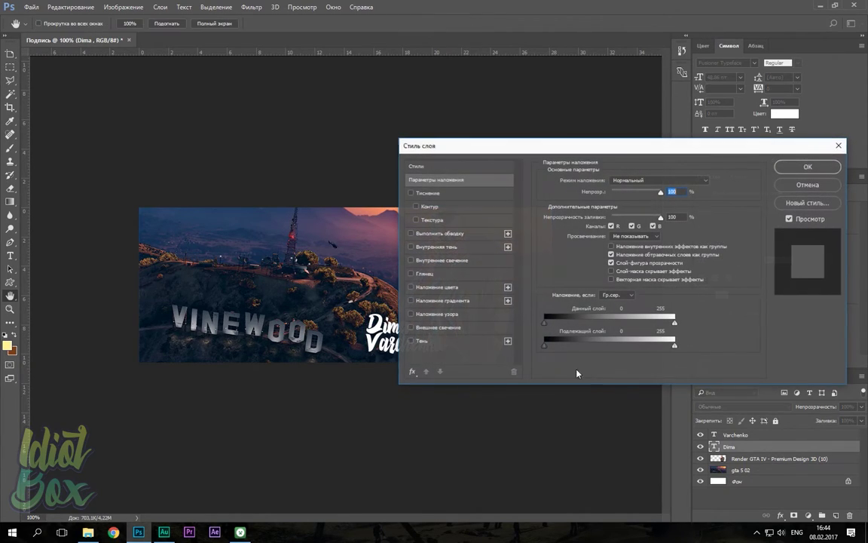
click(411, 287)
click(411, 287)
click(411, 301)
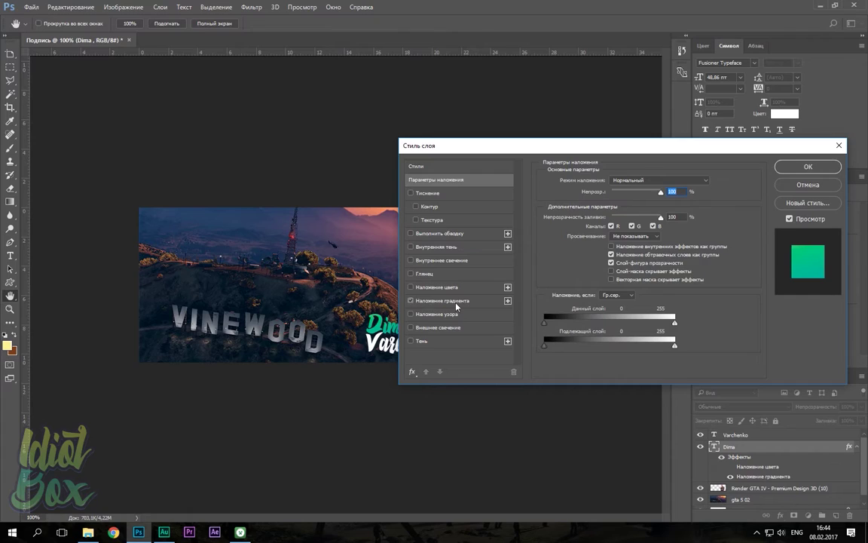
click(452, 301)
click(626, 204)
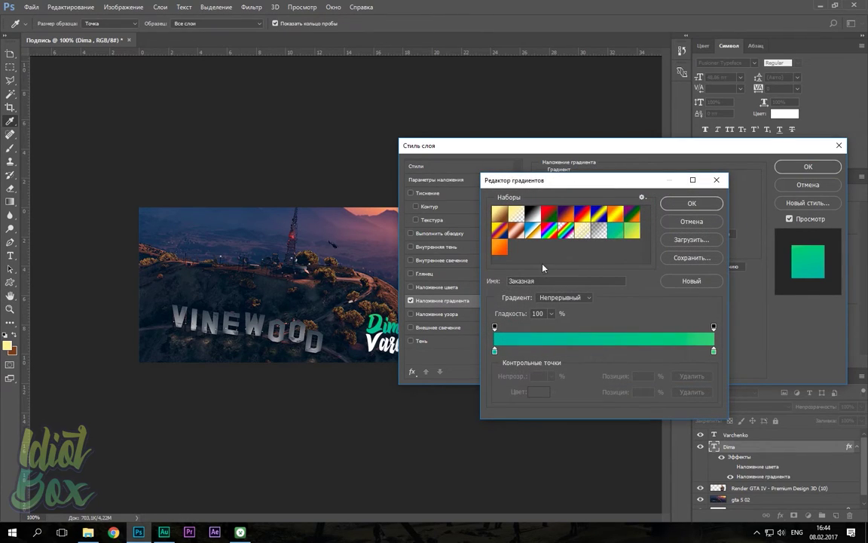
click(502, 215)
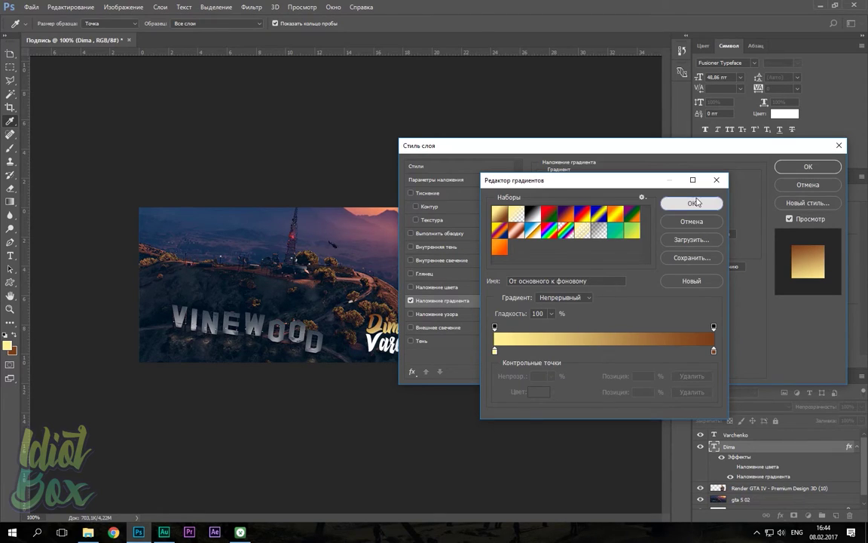
key(Return)
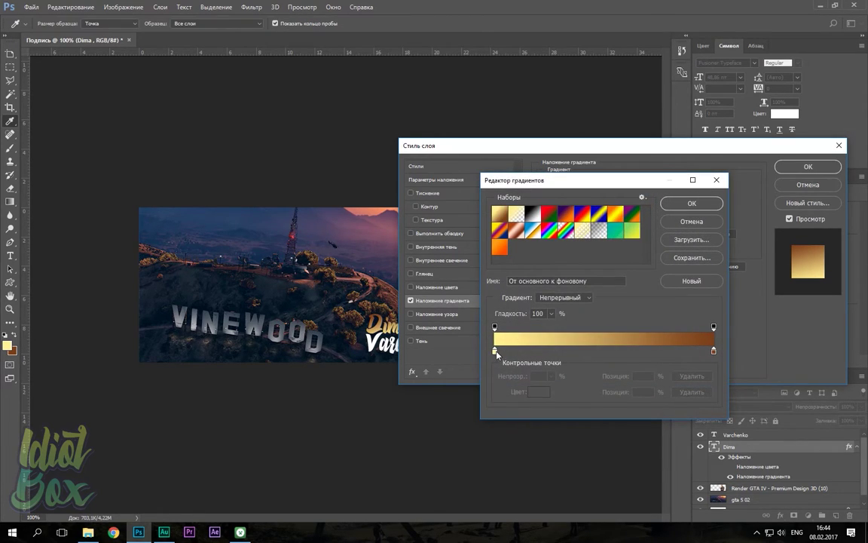
Set the gradient's left stop to light orange ffa82b.
double_click(495, 351)
mouse_move(426, 219)
mouse_down()
mouse_move(427, 208)
mouse_move(427, 241)
mouse_move(426, 196)
mouse_move(427, 225)
mouse_up()
mouse_move(407, 139)
mouse_down()
mouse_move(442, 146)
mouse_move(394, 89)
mouse_up()
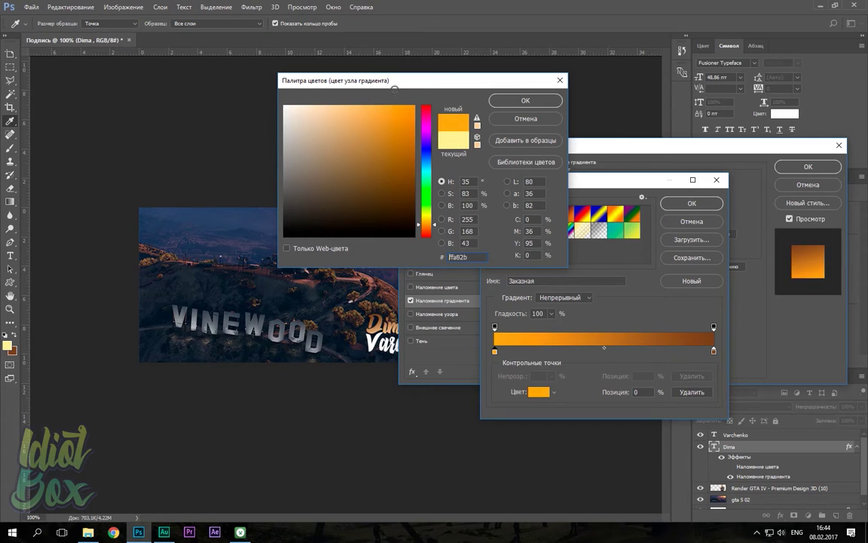
click(526, 100)
Set the gradient's right stop to a soft red-orange.
click(714, 351)
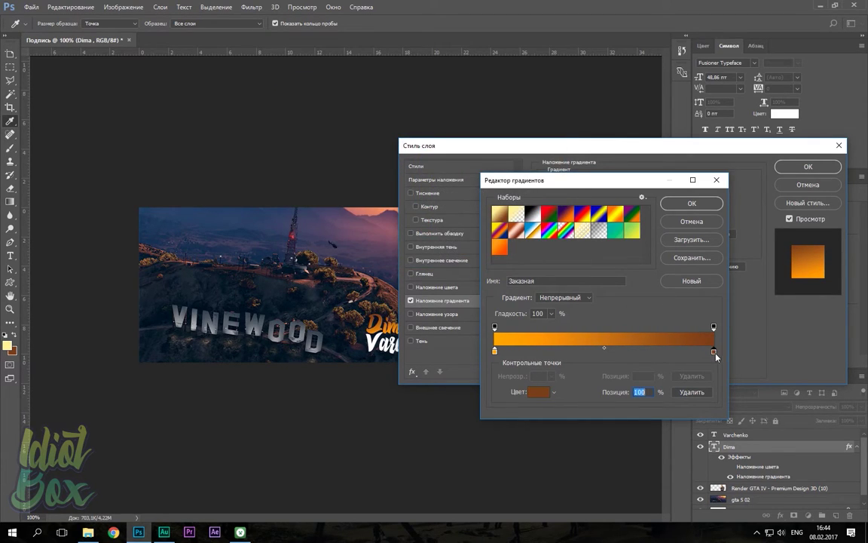
double_click(714, 351)
mouse_move(427, 228)
mouse_down()
mouse_move(432, 214)
mouse_move(428, 195)
mouse_move(426, 225)
mouse_move(407, 104)
mouse_move(414, 105)
mouse_up()
drag(420, 218, 424, 235)
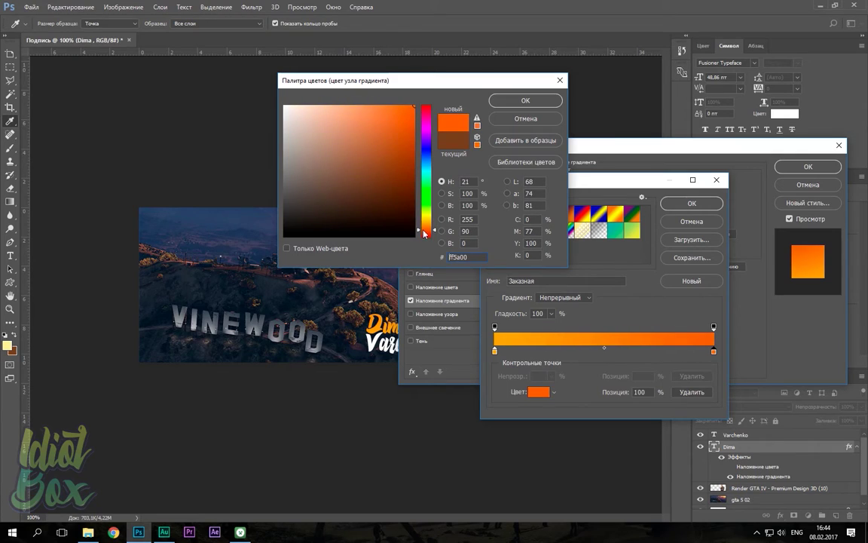
click(499, 103)
double_click(714, 352)
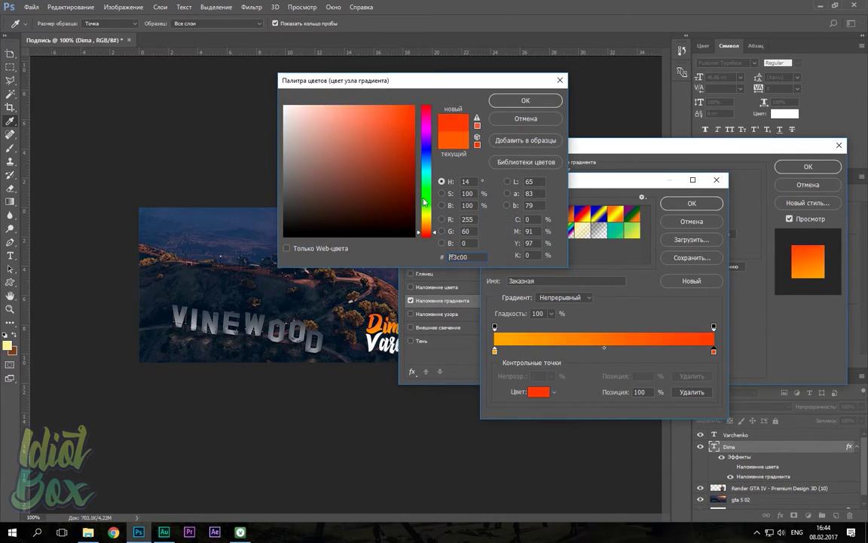
click(395, 110)
mouse_move(431, 230)
mouse_down()
mouse_move(429, 237)
mouse_move(431, 227)
mouse_up()
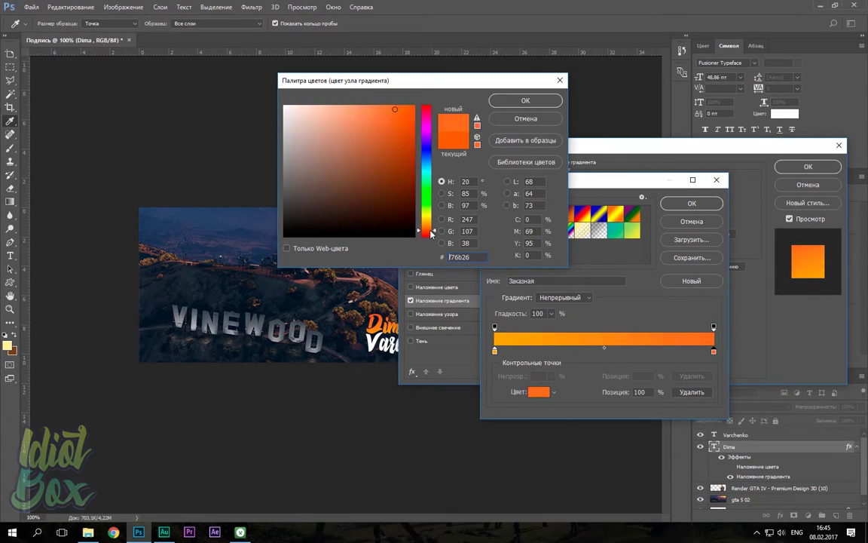
click(525, 100)
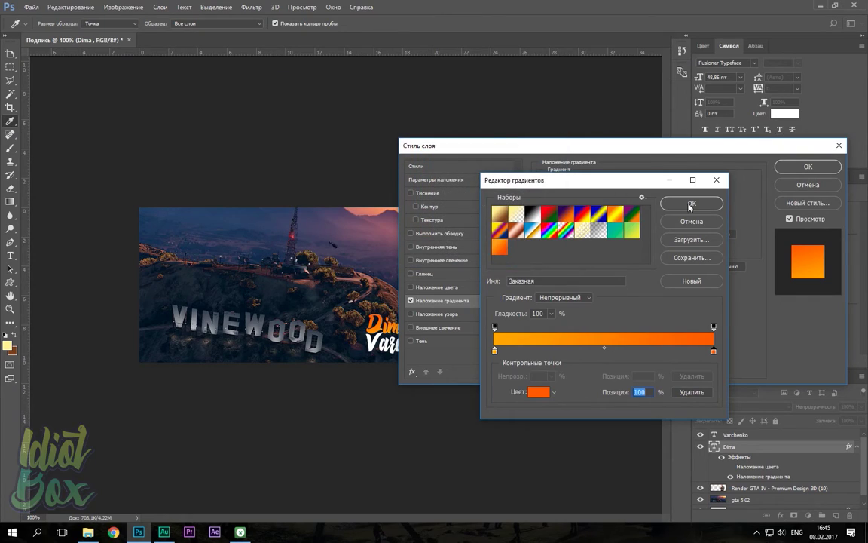
Set the gradient angle to 104° and apply the orange overlay to Dima.
click(690, 204)
click(604, 232)
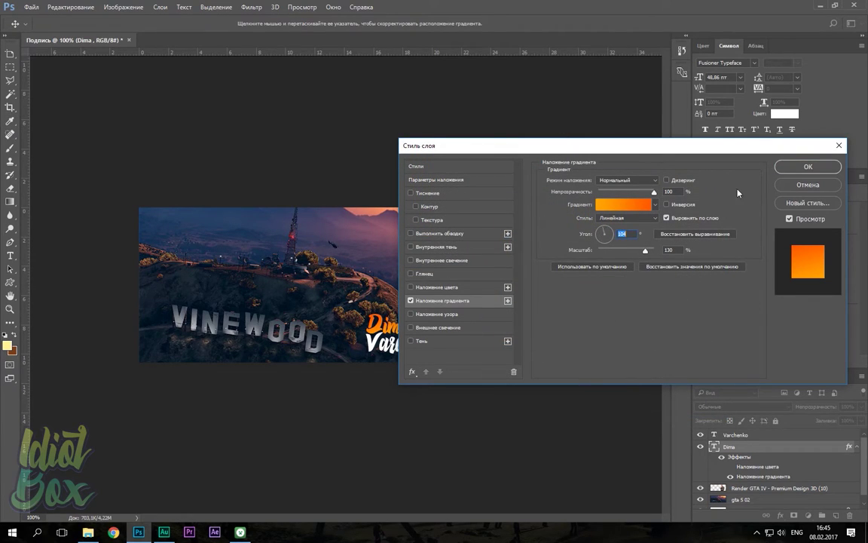
click(635, 209)
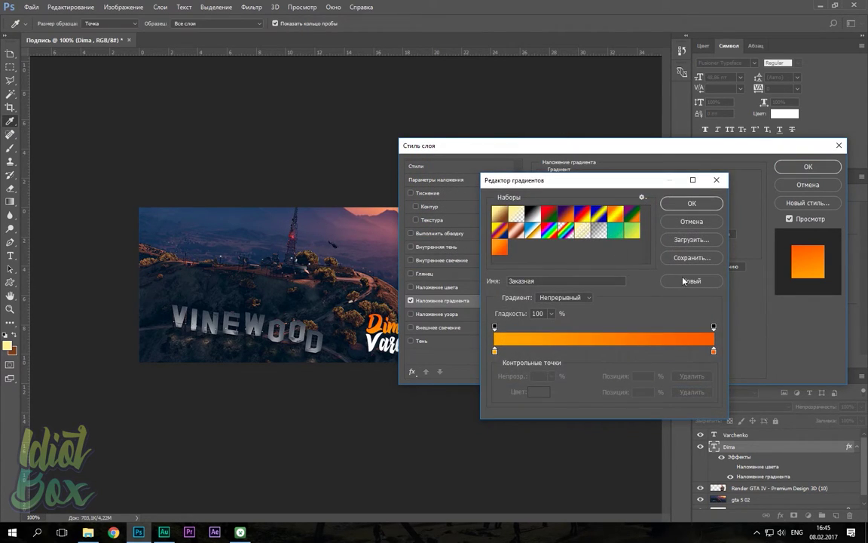
click(691, 203)
click(626, 204)
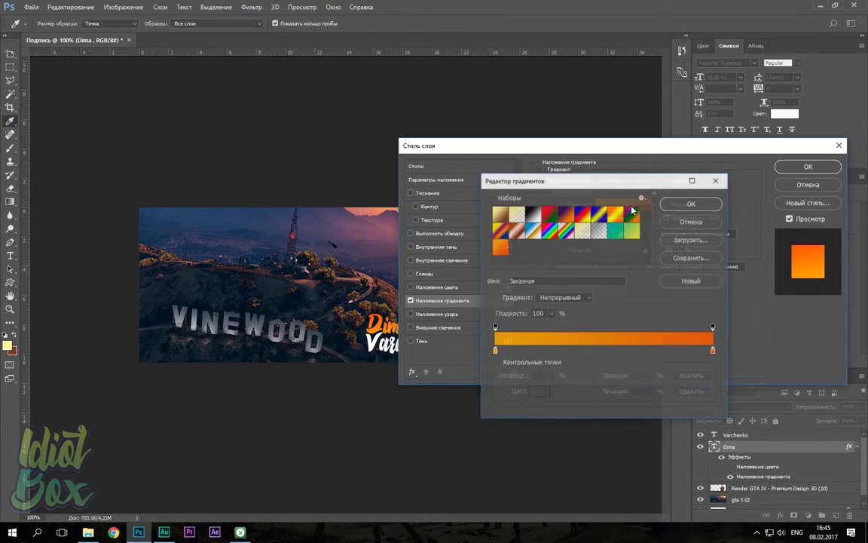
click(690, 284)
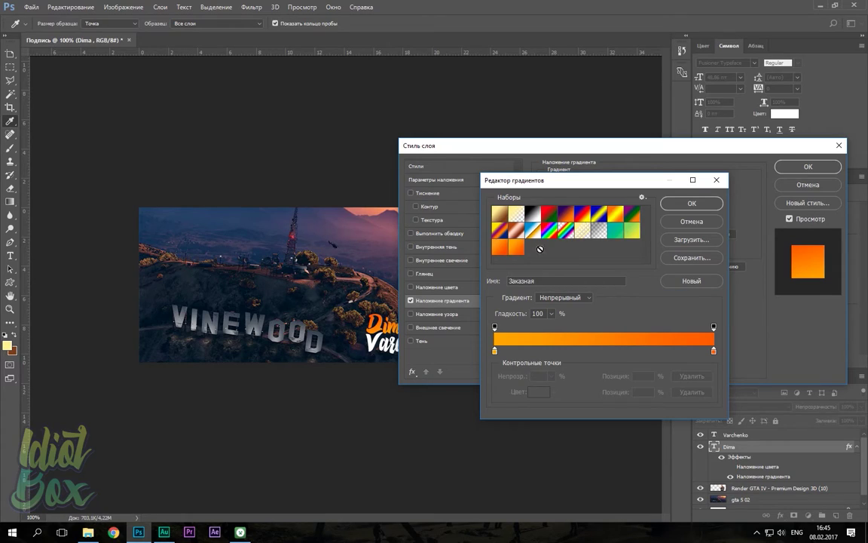
right_click(517, 254)
click(544, 281)
click(692, 203)
click(808, 166)
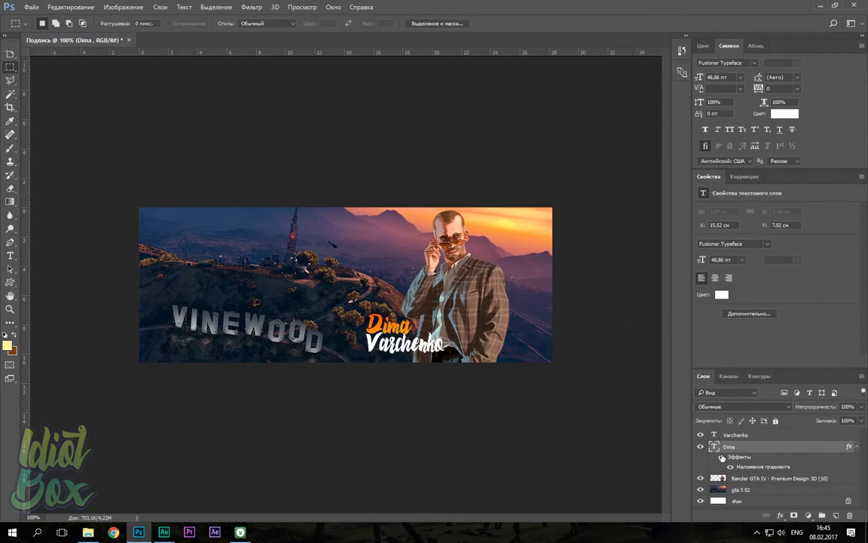
double_click(714, 435)
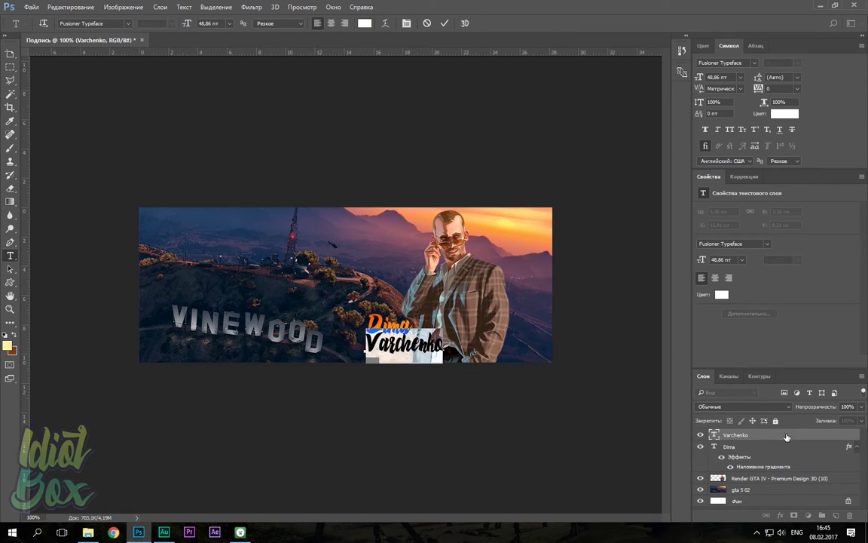
key(Escape)
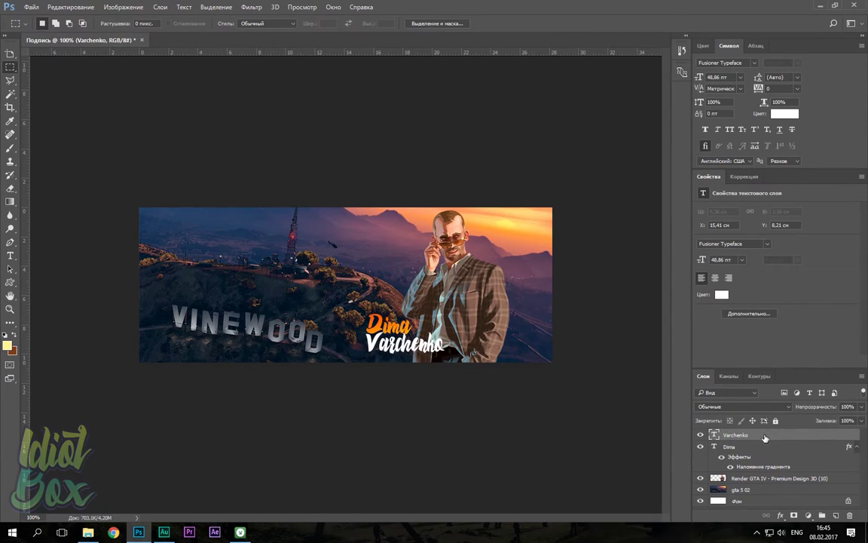
click(759, 450)
right_click(758, 450)
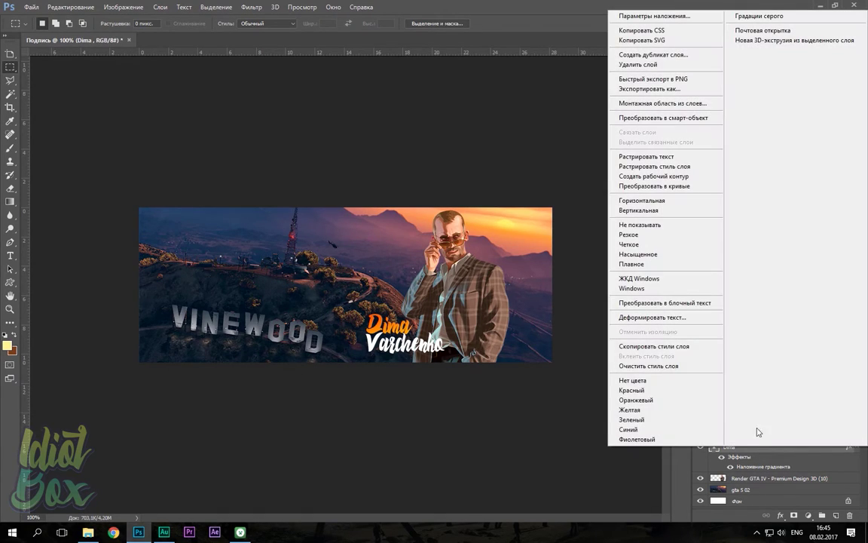
click(680, 346)
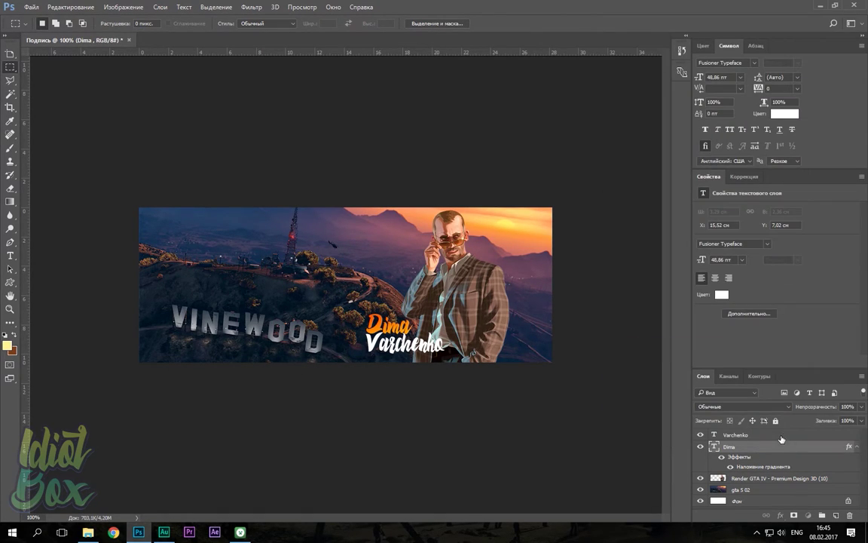
right_click(780, 435)
click(561, 431)
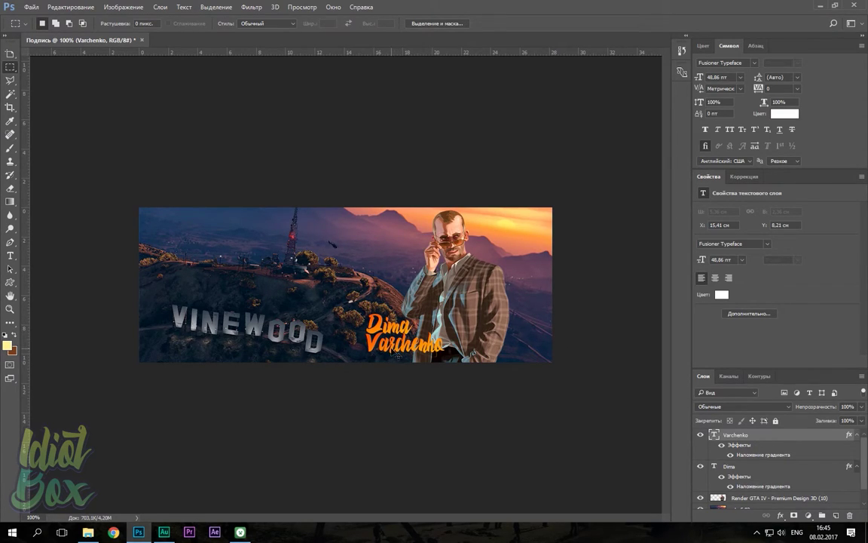
shift+click(768, 467)
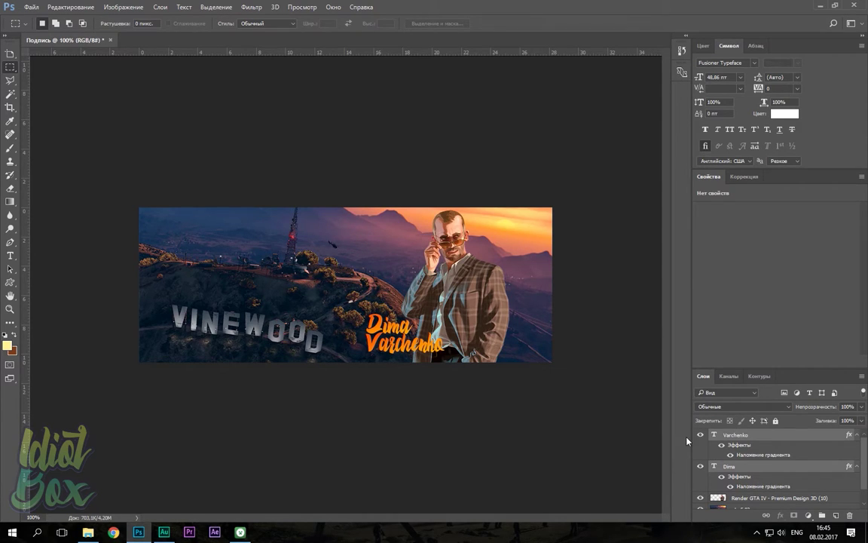
key(ctrl+j)
Rasterize the two copied name layers and merge them into one layer.
right_click(803, 471)
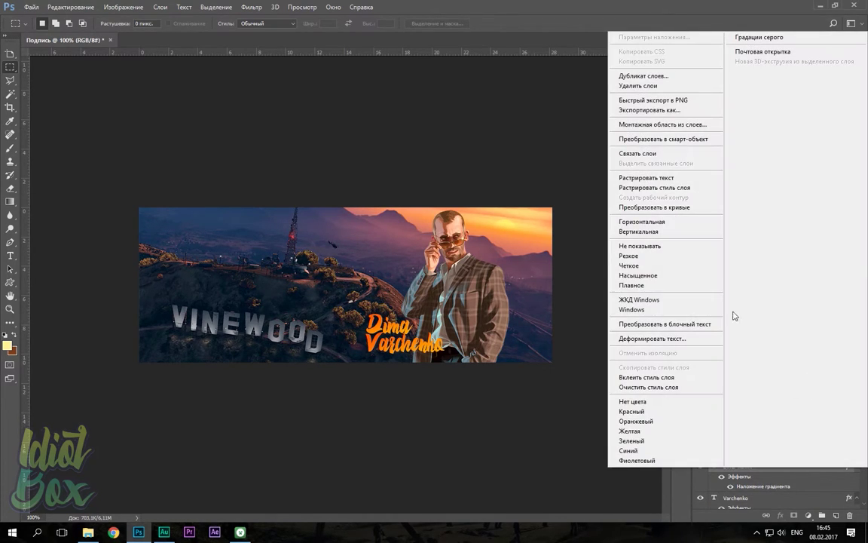
click(641, 177)
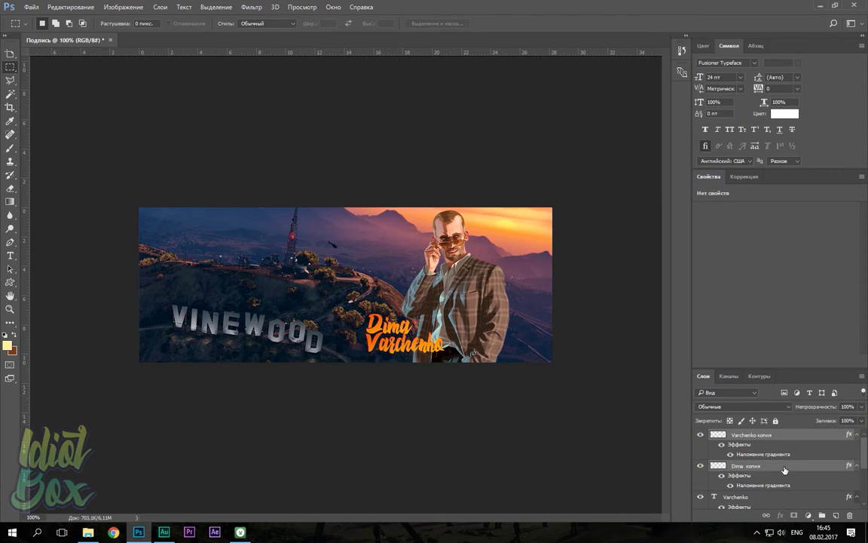
right_click(735, 435)
click(626, 359)
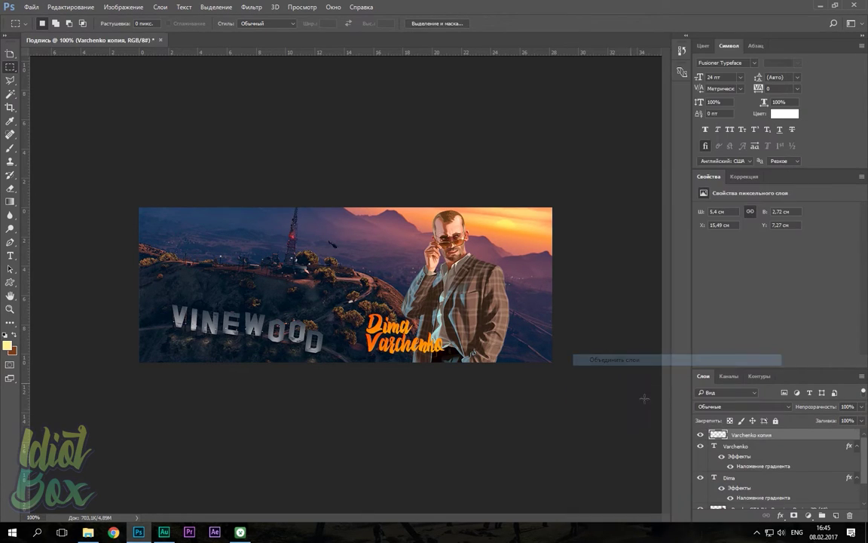
double_click(796, 438)
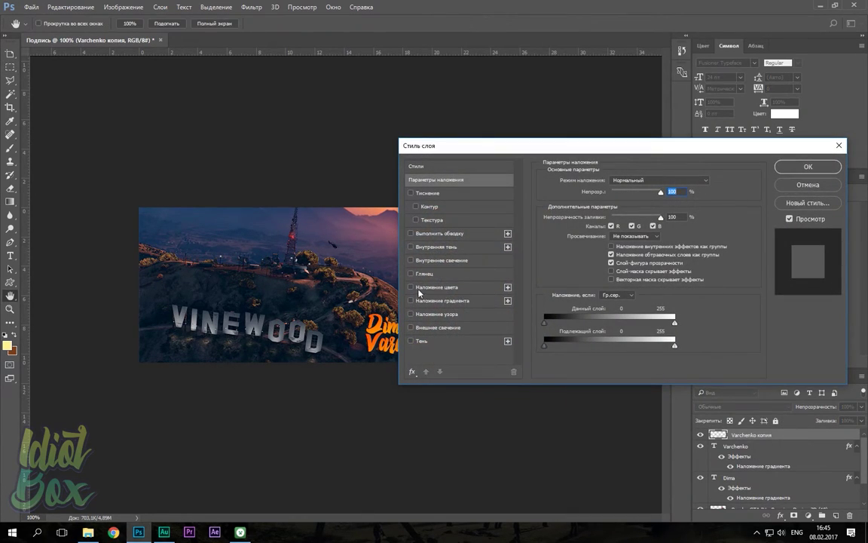
click(411, 301)
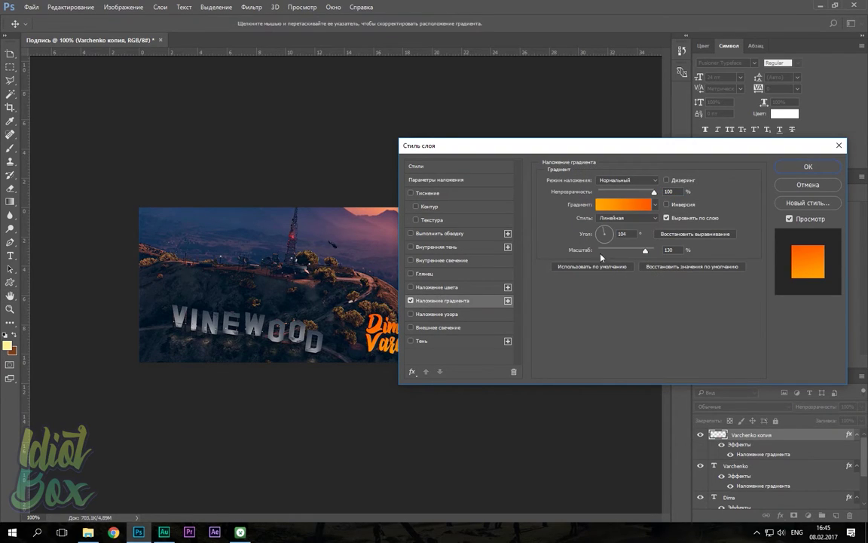
click(580, 200)
click(618, 237)
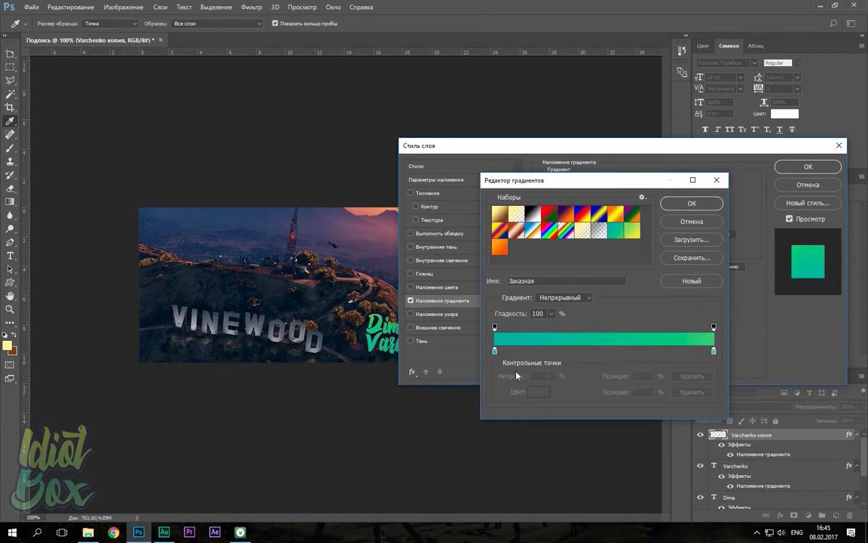
double_click(495, 351)
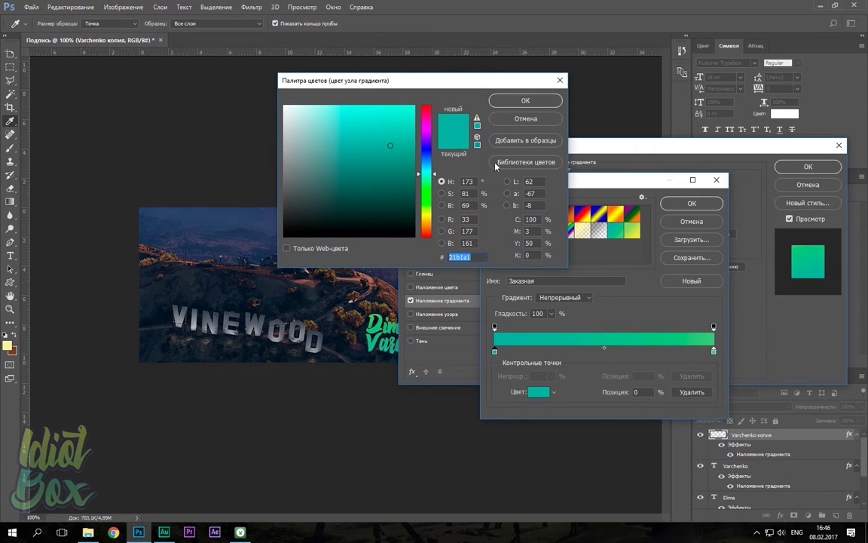
click(526, 119)
double_click(714, 351)
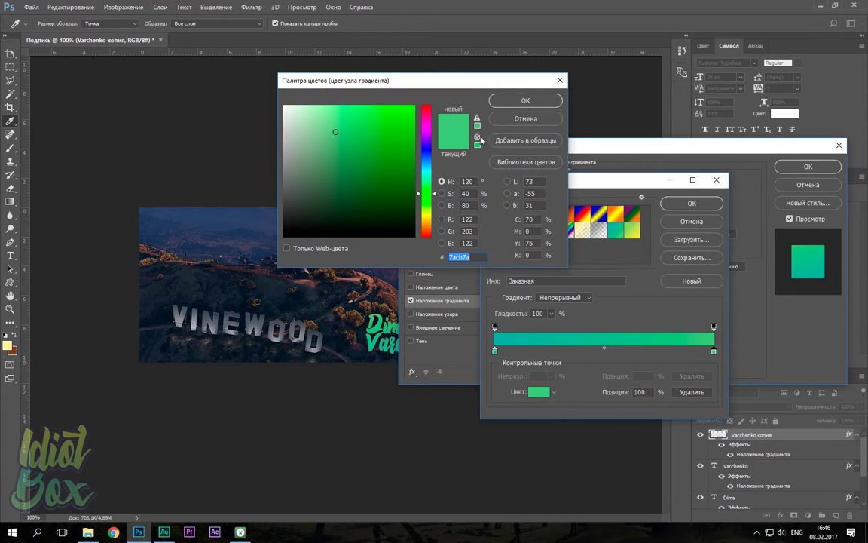
click(521, 100)
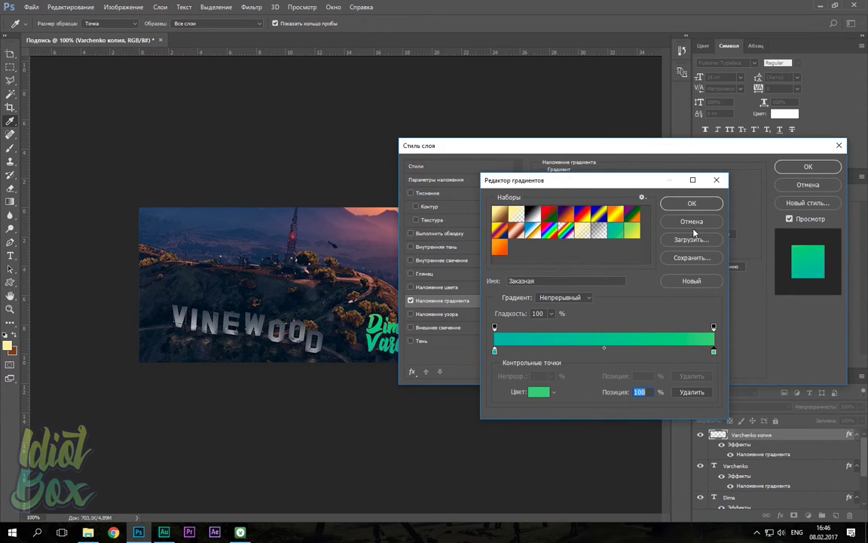
click(690, 205)
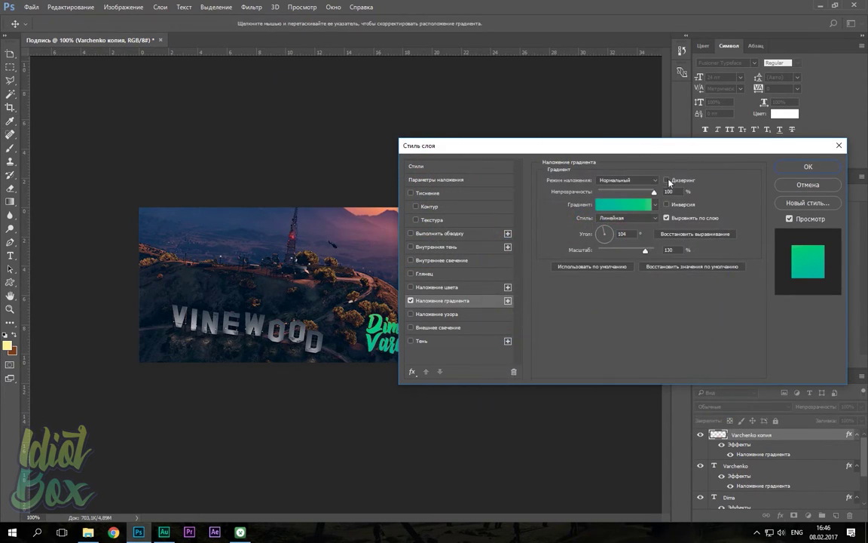
click(803, 168)
drag(784, 441, 763, 480)
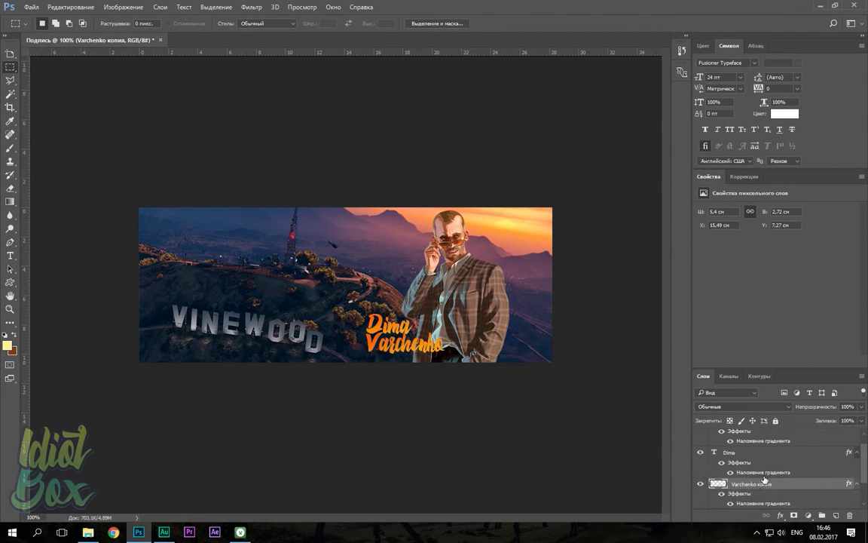
click(10, 308)
drag(349, 354, 455, 377)
drag(450, 266, 471, 273)
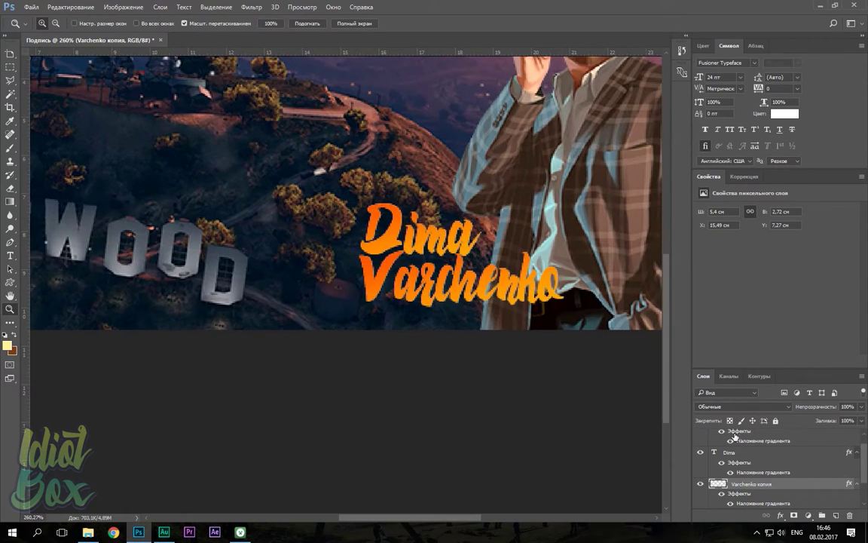
drag(514, 254, 519, 256)
click(746, 435)
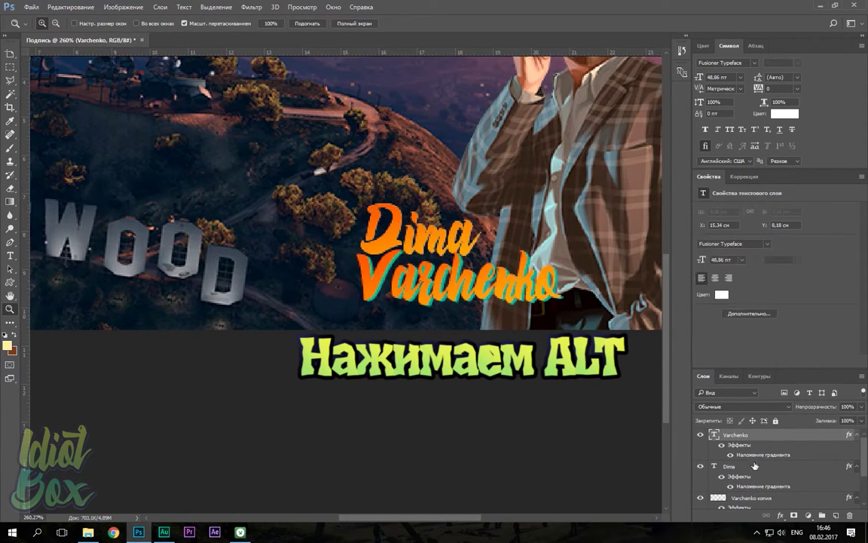
click(767, 480)
drag(388, 215, 391, 217)
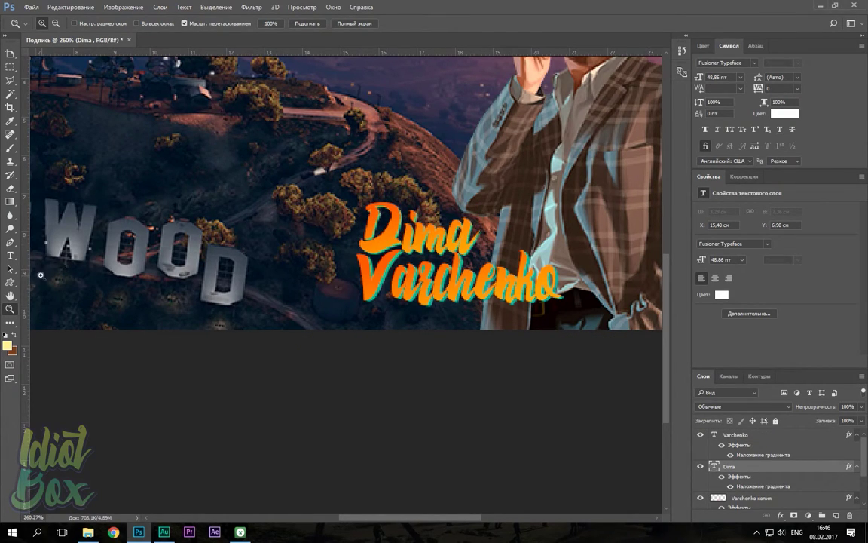
click(269, 23)
click(306, 23)
click(270, 24)
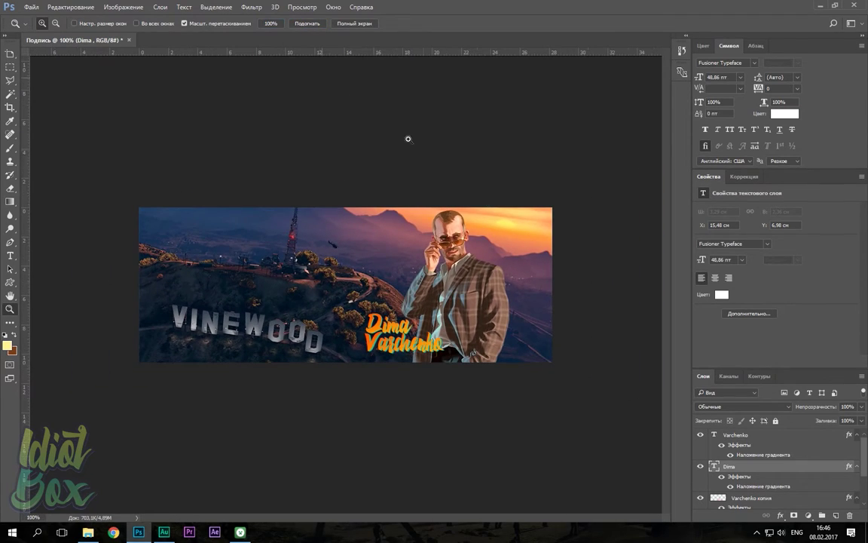
click(452, 349)
drag(360, 305, 397, 305)
drag(352, 287, 324, 306)
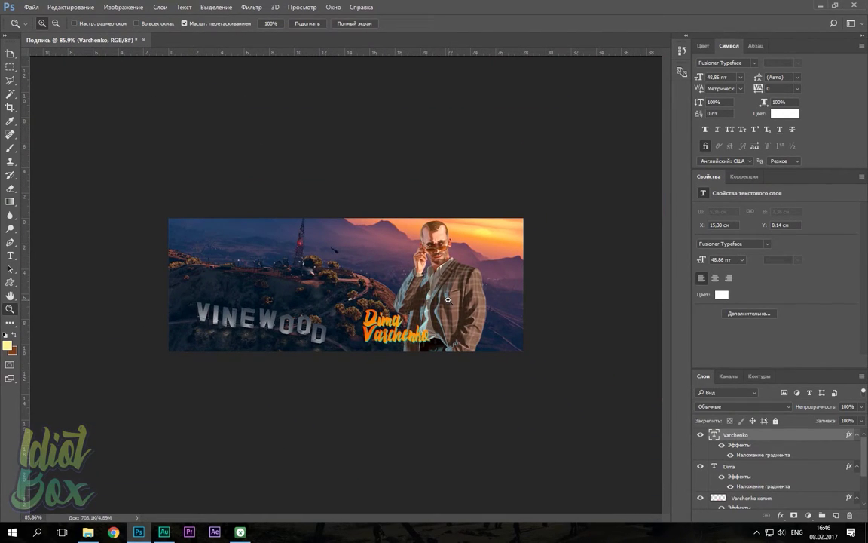
drag(386, 300, 395, 302)
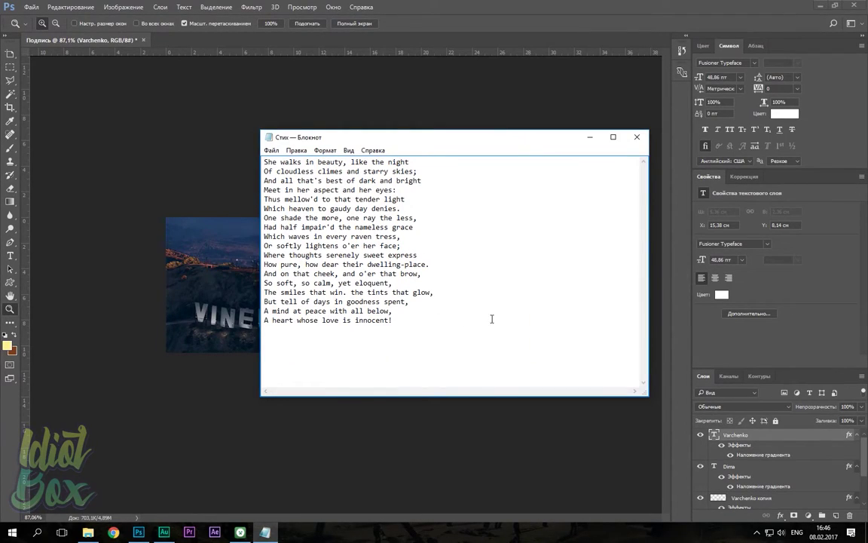
Select and copy the whole poem in Notepad, then close the notes window.
key(ctrl+a)
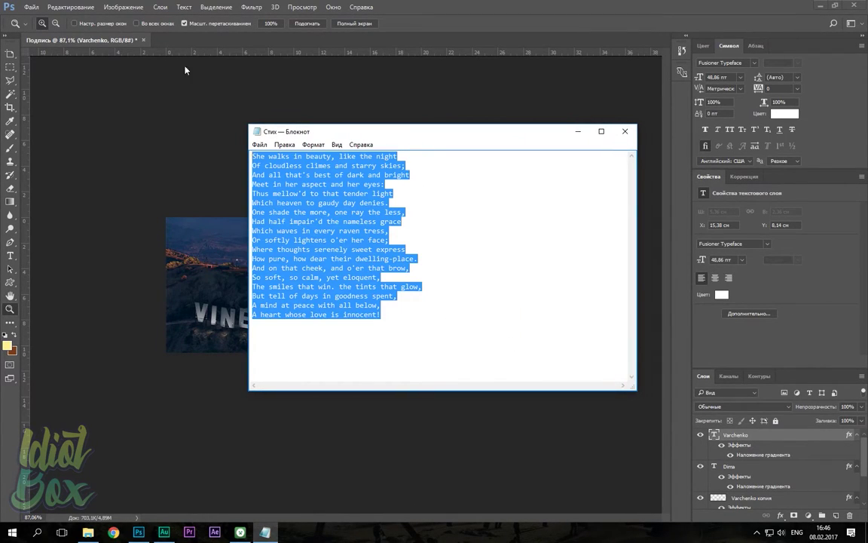
click(624, 131)
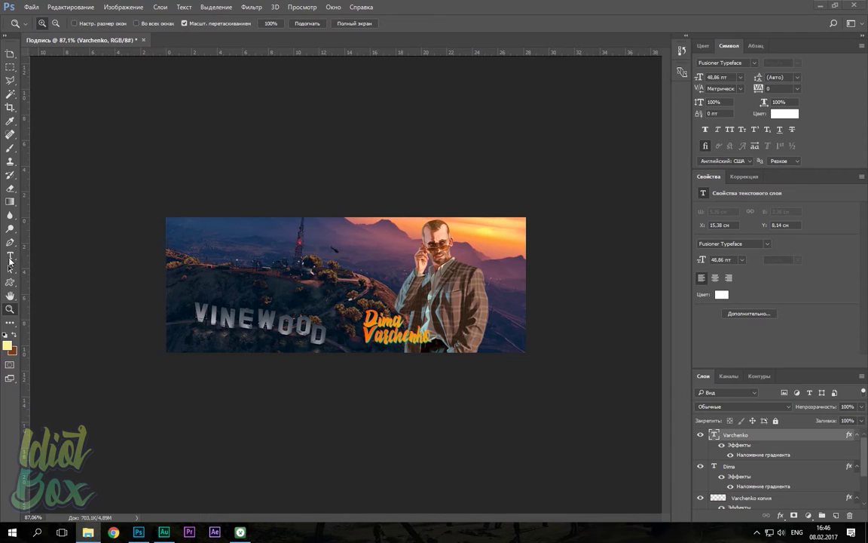
Paste the poem as a new text layer on the banner's left at 10 pt.
key(ctrl+1)
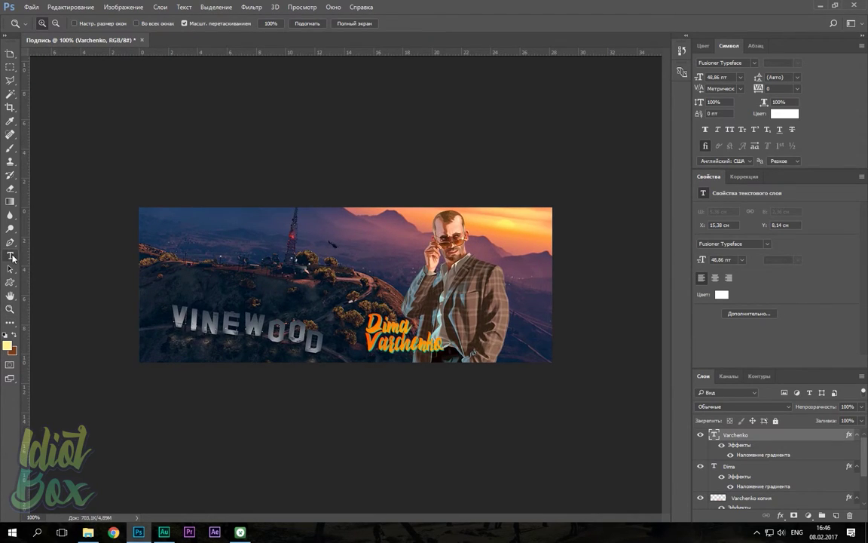
click(12, 257)
click(224, 294)
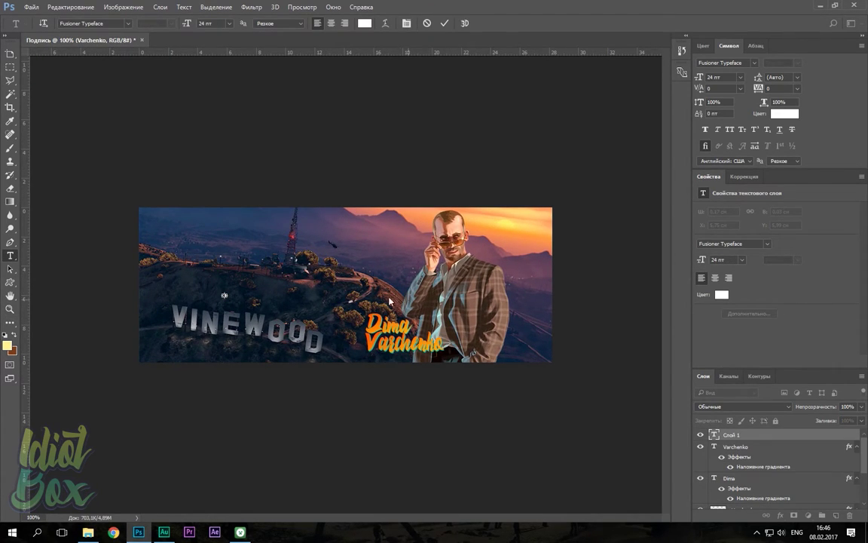
key(ctrl+v)
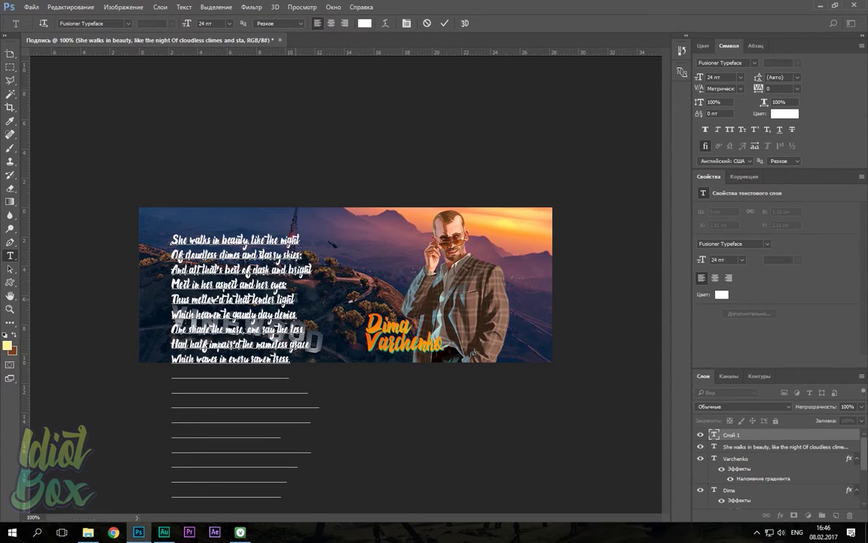
right_click(269, 270)
click(286, 283)
key(ctrl+a)
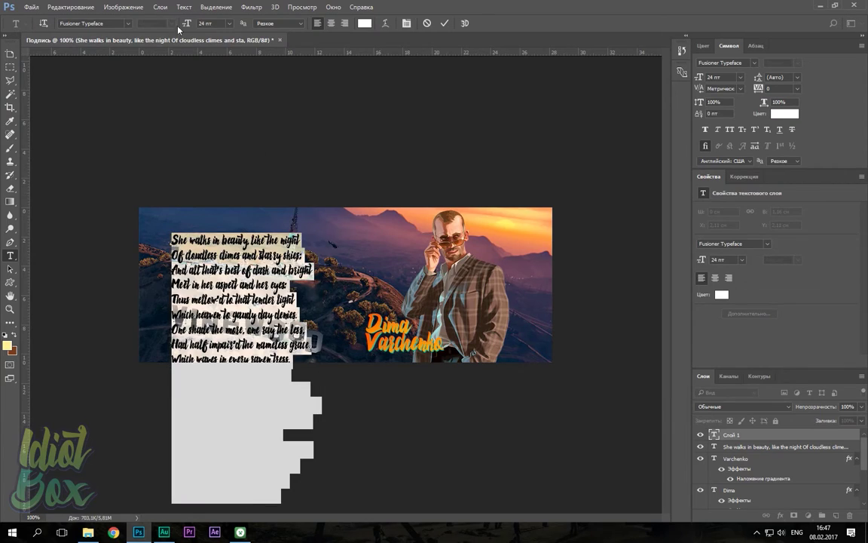
click(230, 23)
click(230, 84)
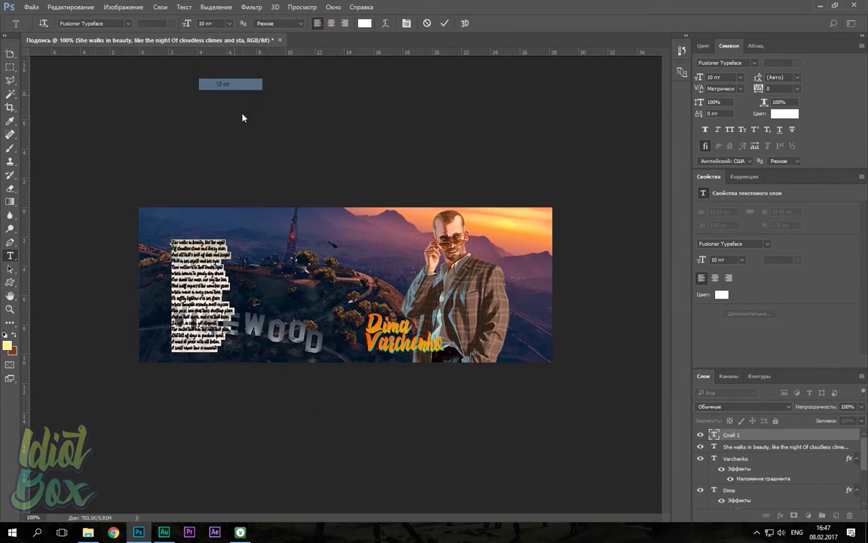
Rasterize the poem text layer and delete the duplicate text layer.
click(11, 67)
drag(162, 226, 226, 226)
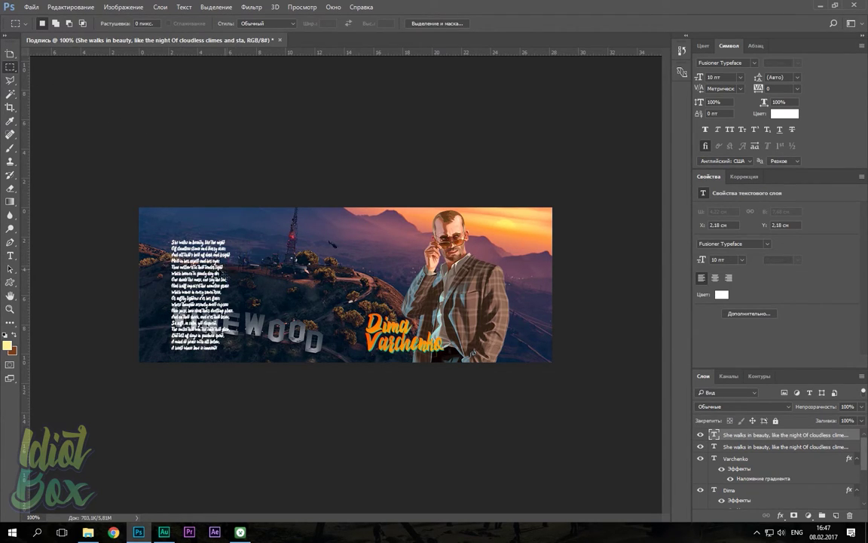
drag(163, 257, 235, 267)
right_click(760, 441)
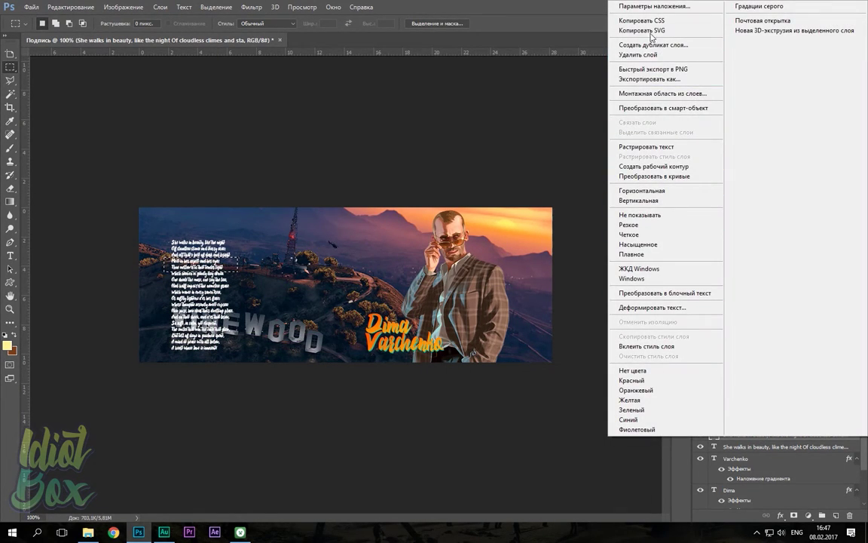
click(673, 409)
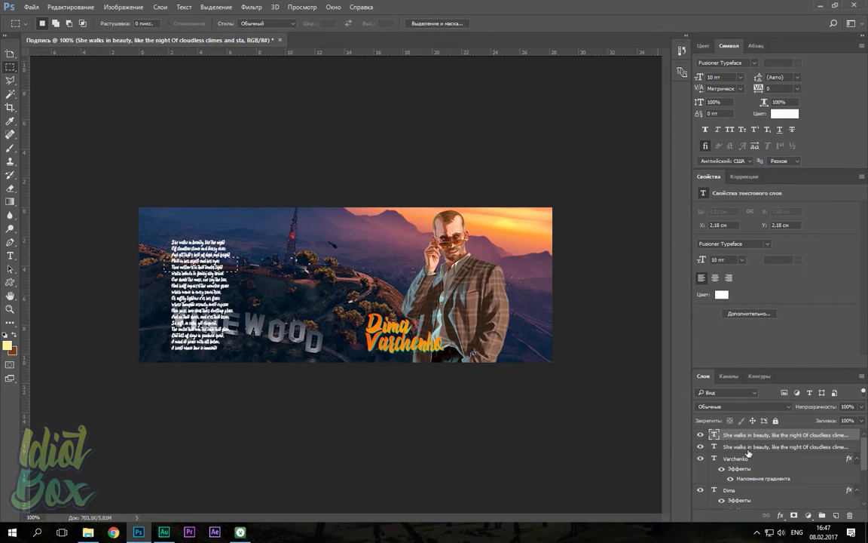
right_click(799, 435)
click(605, 233)
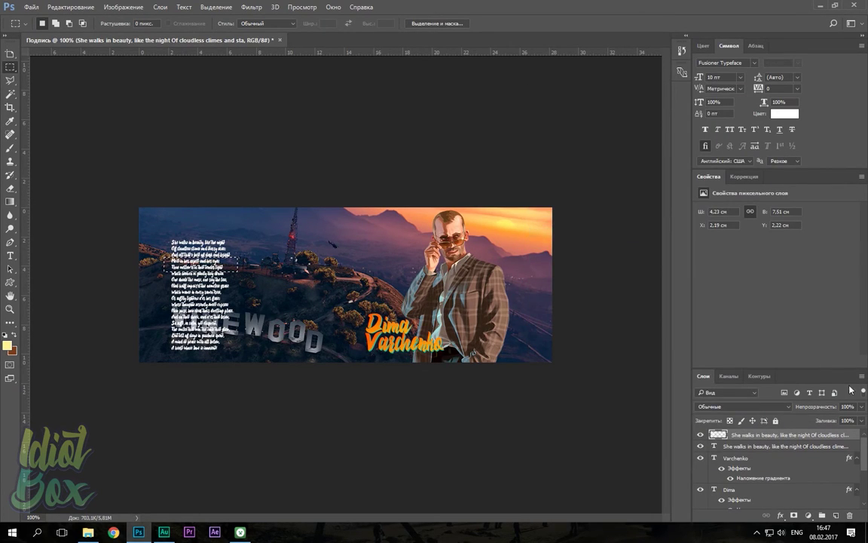
right_click(804, 429)
click(638, 62)
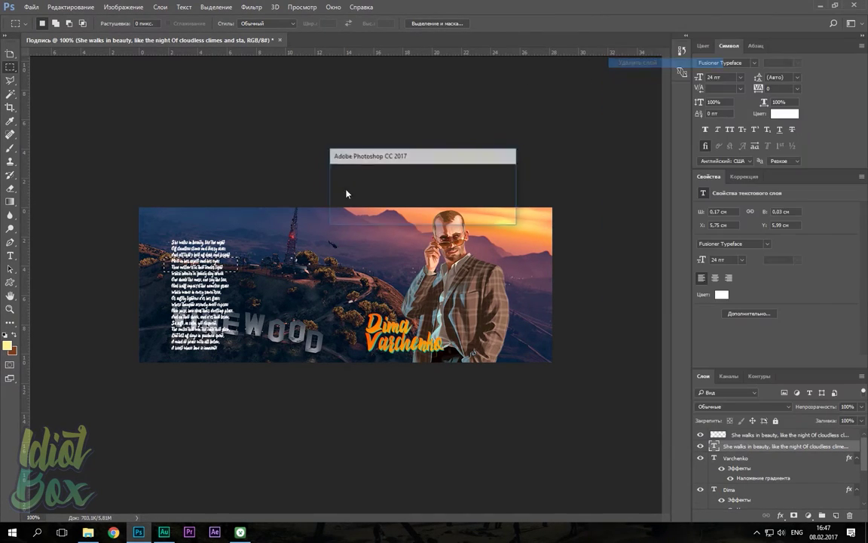
key(Return)
Bring up the lasso tool variants to prepare for selecting poem lines.
scroll(172, 257, up, 3)
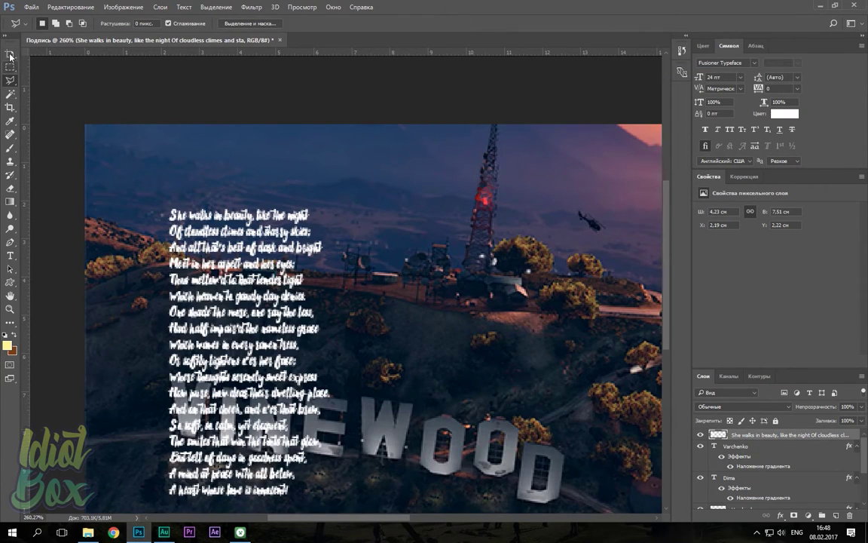
click(9, 80)
right_click(9, 82)
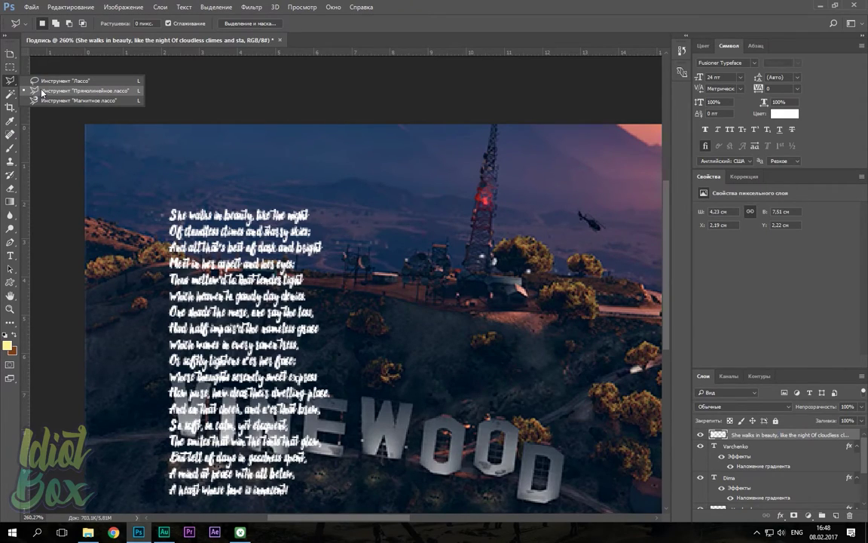
With the Polygonal Lasso, shift the upper poem lines right and the middle lines left.
click(42, 92)
click(165, 219)
click(346, 279)
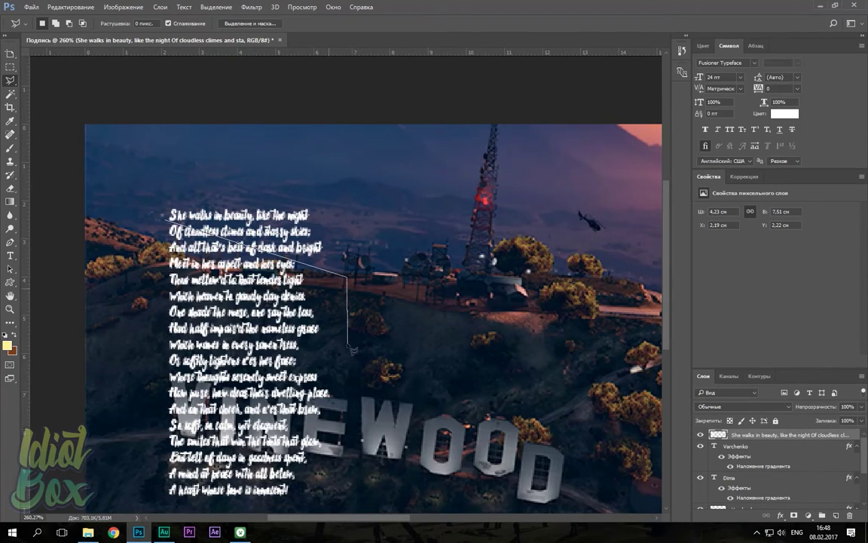
click(332, 311)
click(138, 226)
click(166, 219)
drag(205, 233, 230, 242)
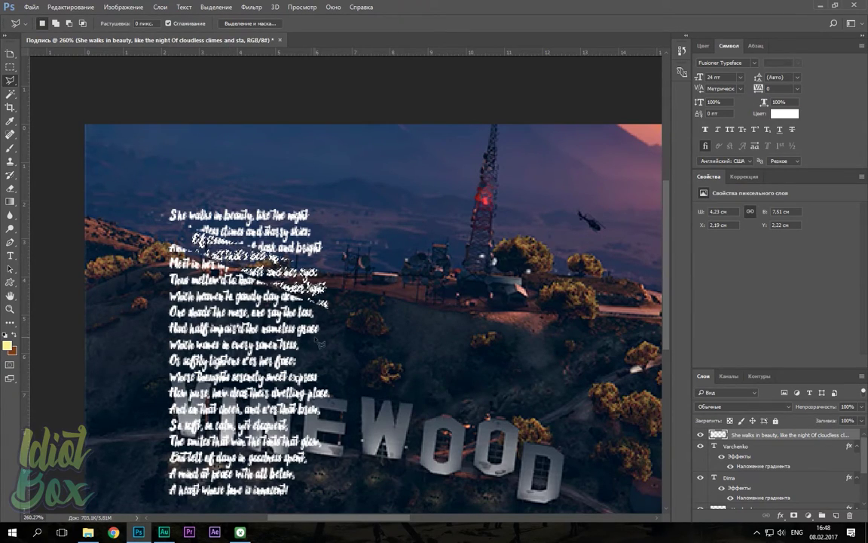
click(330, 319)
click(124, 305)
click(308, 361)
double_click(301, 294)
mouse_move(294, 307)
mouse_down()
mouse_move(243, 283)
mouse_move(231, 311)
mouse_up()
Shift the lower poem lines right and the lowest band left and up.
click(148, 389)
click(141, 454)
click(385, 458)
click(402, 400)
drag(339, 435, 359, 435)
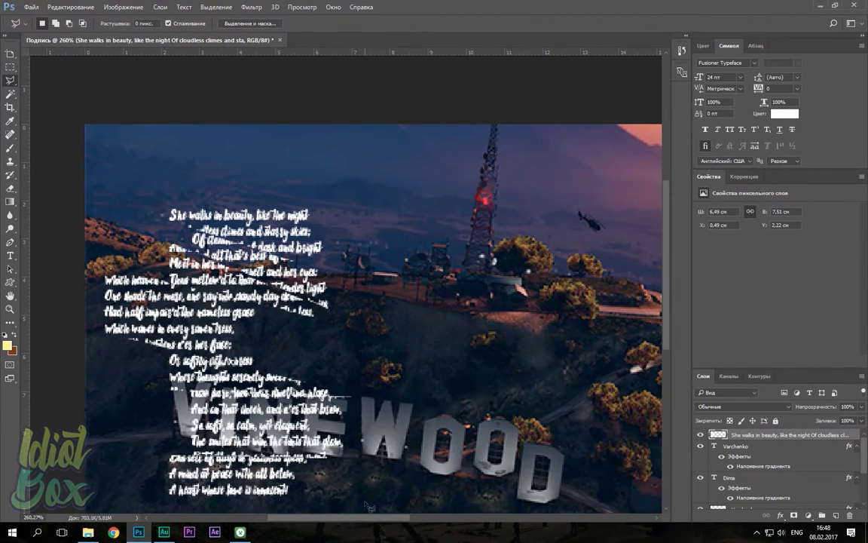
click(171, 416)
click(153, 470)
click(254, 502)
click(308, 486)
double_click(369, 491)
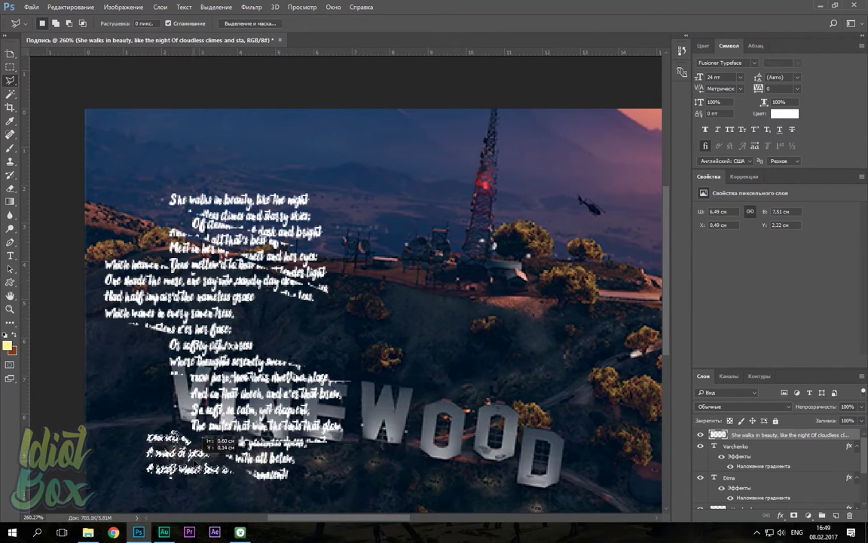
drag(249, 452, 231, 444)
key(z)
alt+click(270, 354)
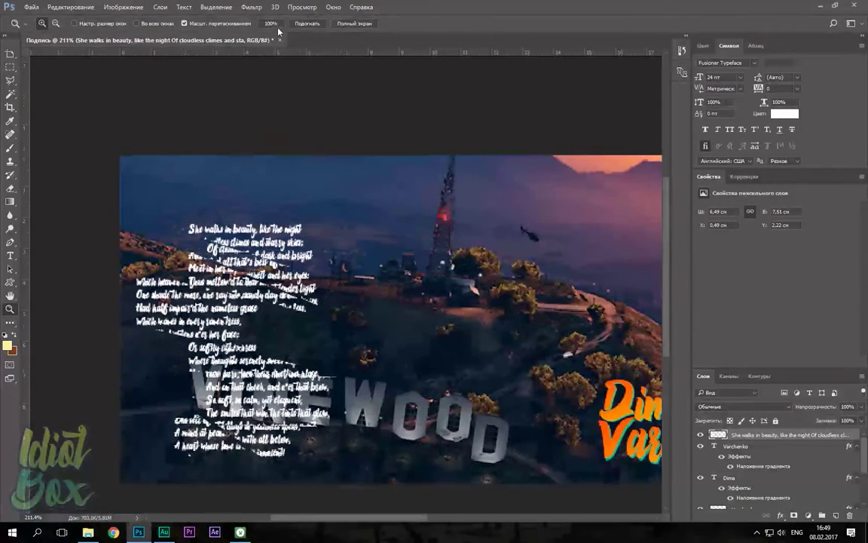
Move and enlarge the poem over the character, then place its layer behind the render.
alt+click(241, 333)
key(ctrl+t)
drag(115, 224, 474, 205)
drag(540, 340, 658, 422)
mouse_move(543, 302)
mouse_down()
mouse_move(573, 301)
mouse_move(539, 302)
mouse_up()
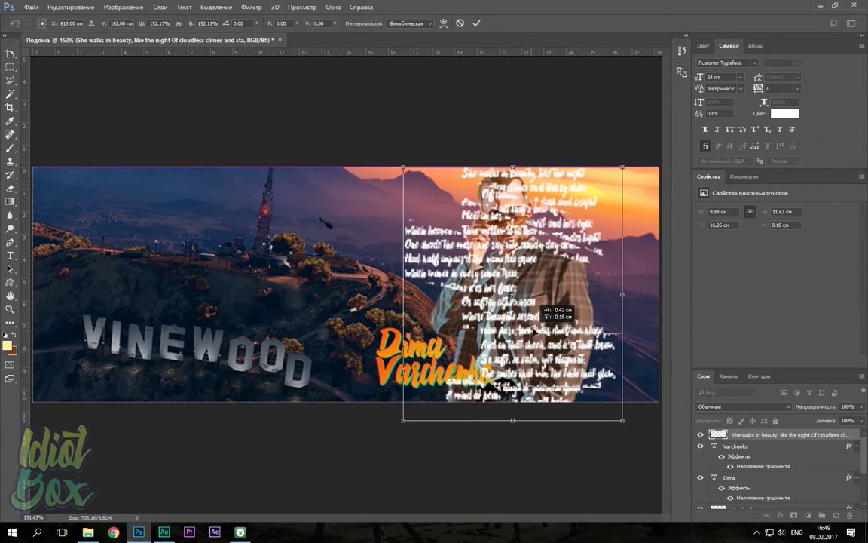
key(Return)
drag(782, 457, 776, 496)
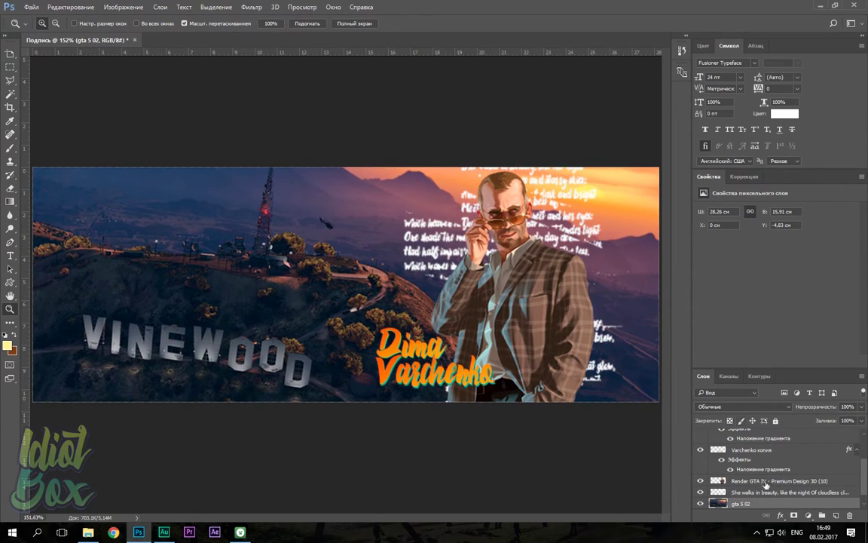
Tilt the poem layer slightly, scale it up and shift it left and up.
key(ctrl+t)
drag(542, 316, 526, 317)
drag(639, 276, 596, 245)
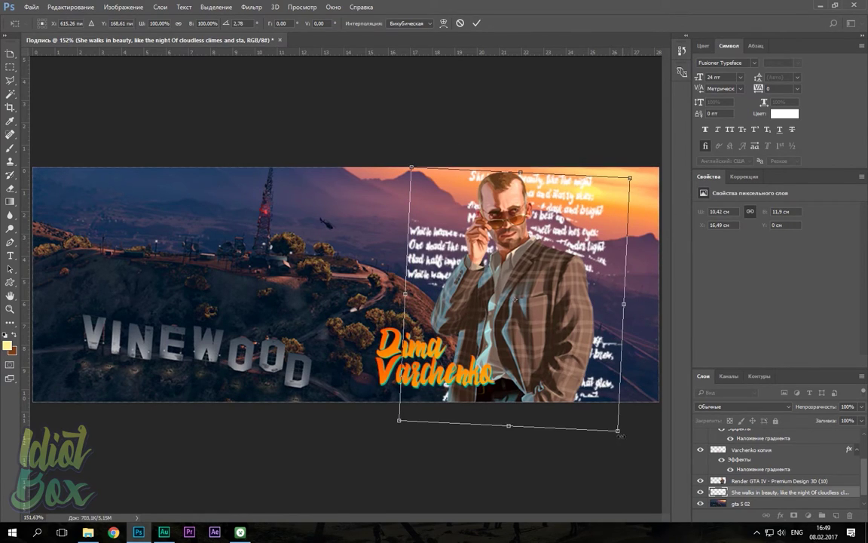
drag(595, 420, 666, 481)
drag(566, 406, 511, 386)
key(Return)
Set the poem layer's blend mode to Overlay (Перекрытие) and view at 100%.
key(z)
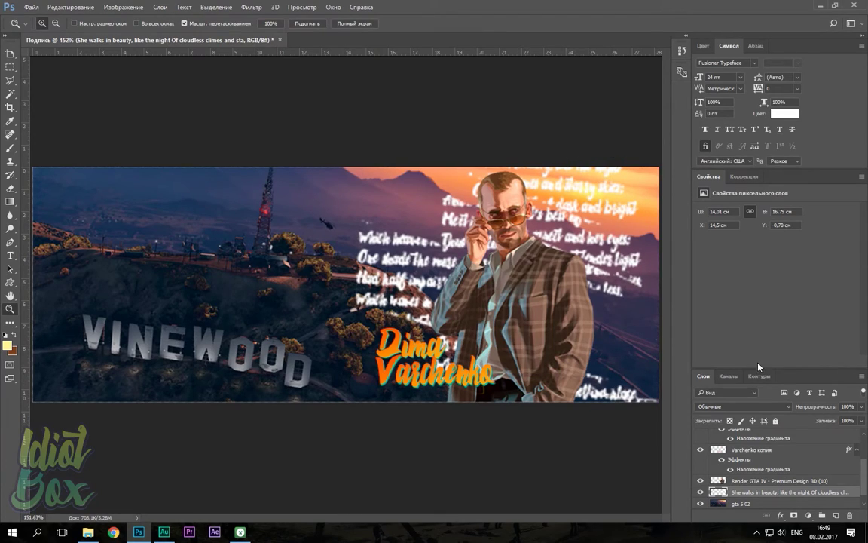
click(734, 408)
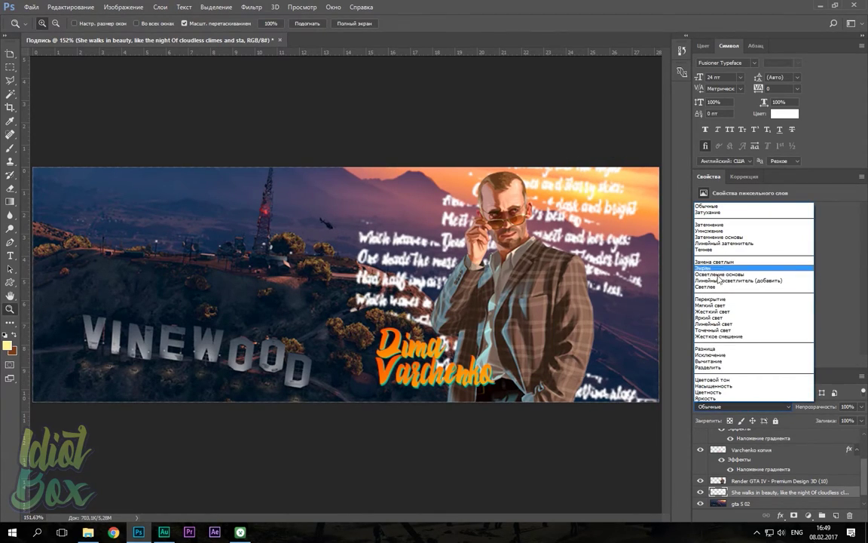
click(708, 299)
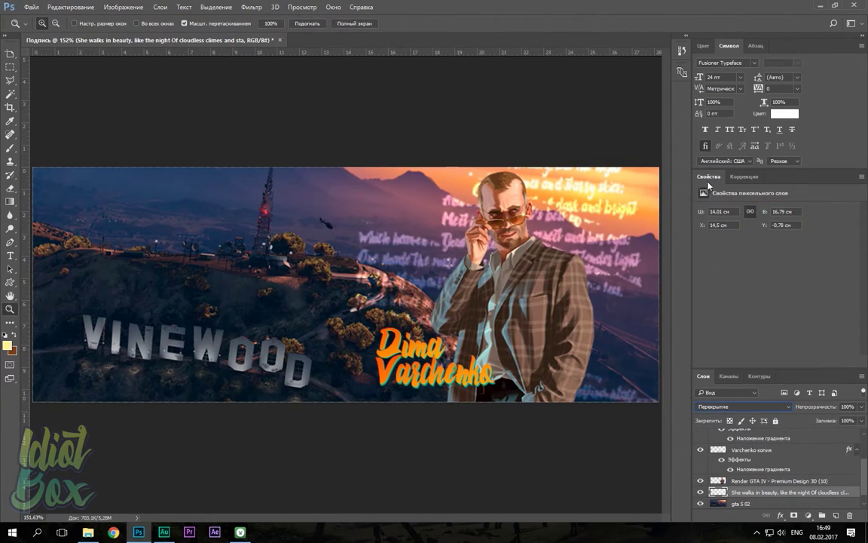
click(730, 408)
click(719, 408)
click(271, 23)
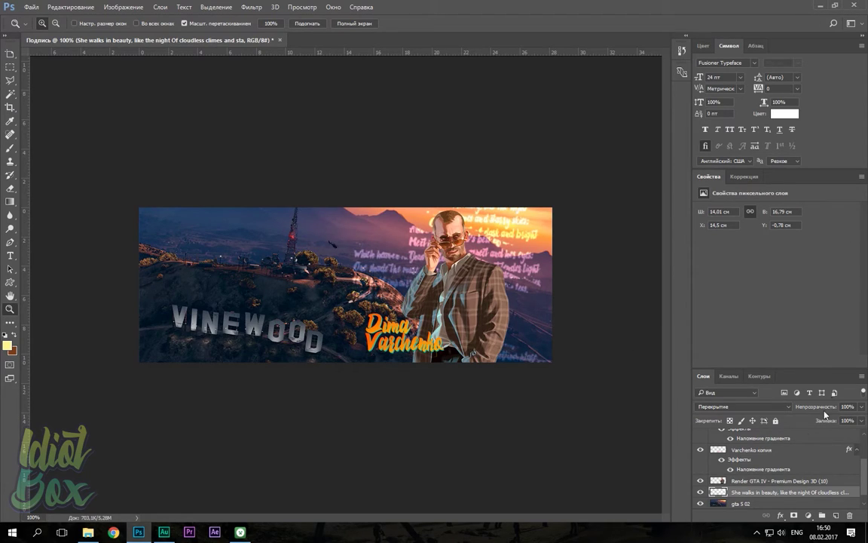
scroll(754, 460, up, 3)
click(746, 435)
scroll(758, 465, down, 5)
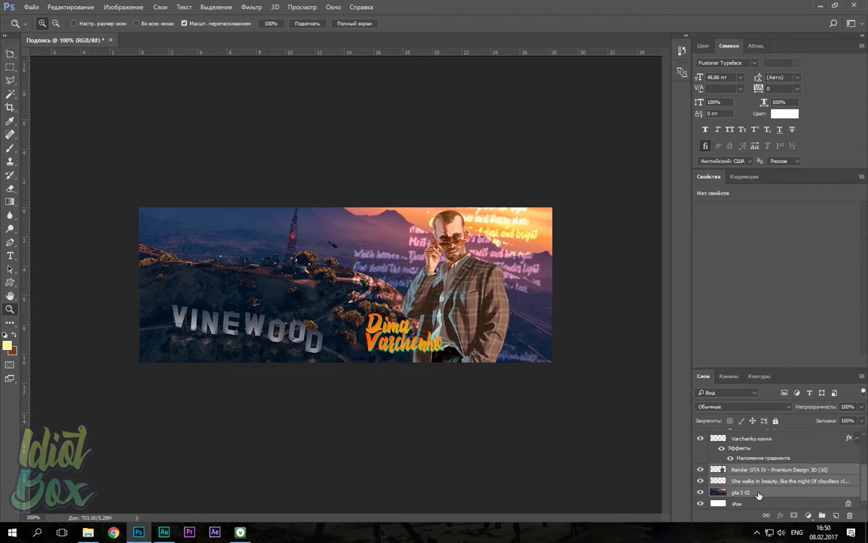
scroll(762, 471, up, 3)
scroll(766, 446, down, 3)
click(766, 446)
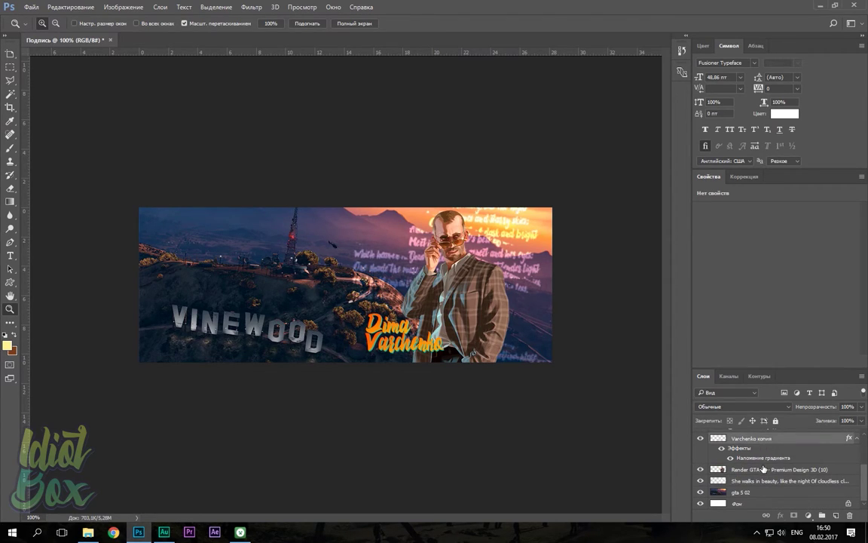
shift+click(748, 480)
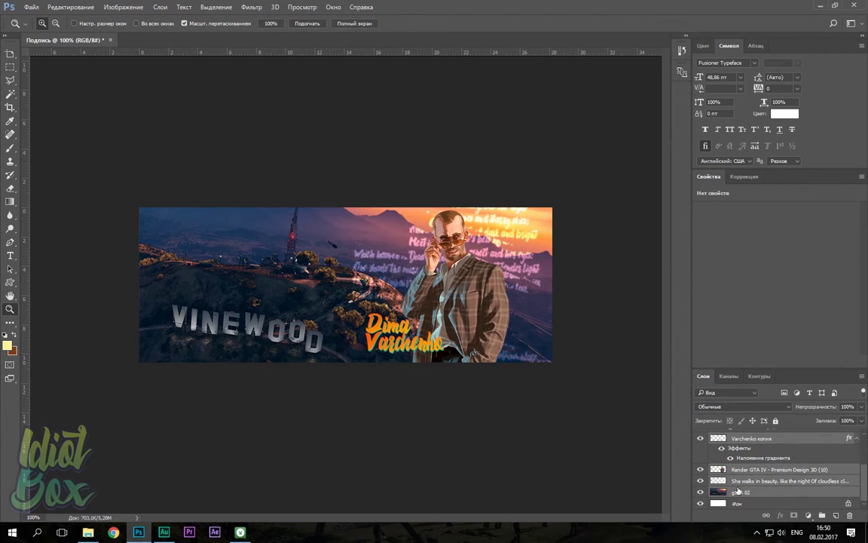
key(ctrl+g)
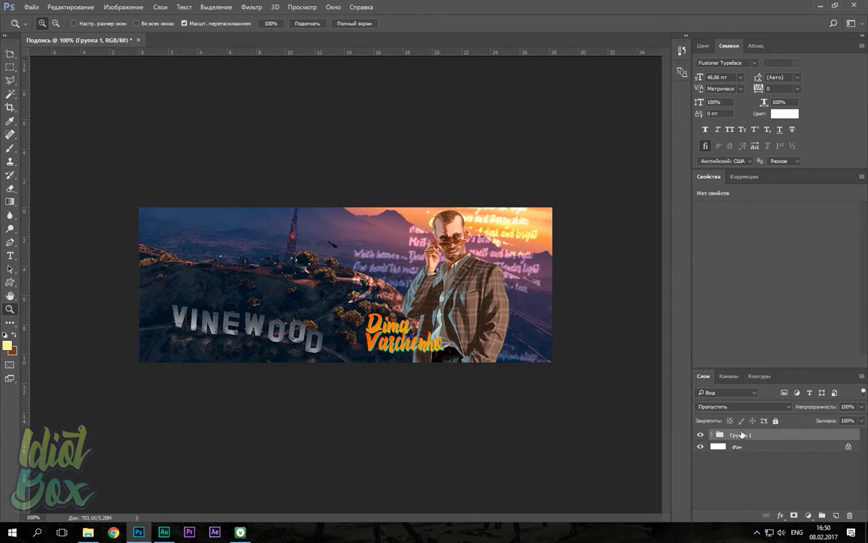
double_click(754, 435)
key(Return)
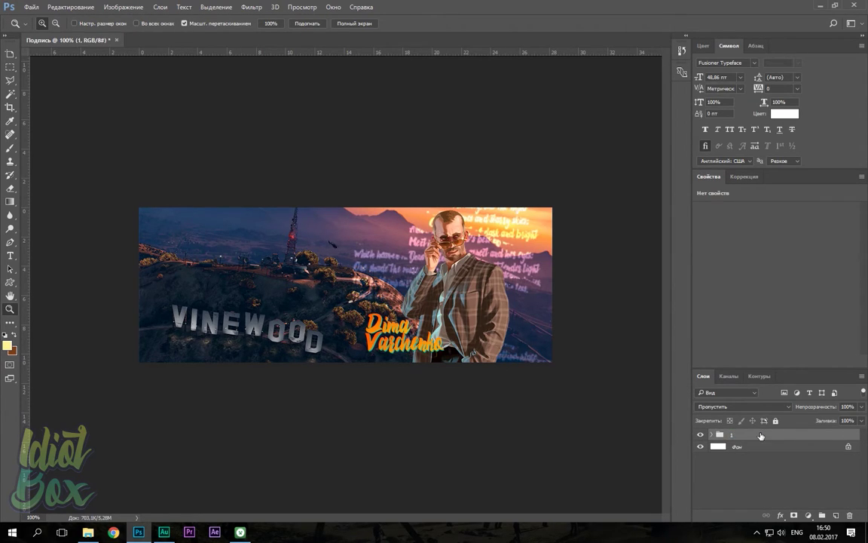
Minimize Photoshop, refresh the desktop, and bring Photoshop back.
click(816, 5)
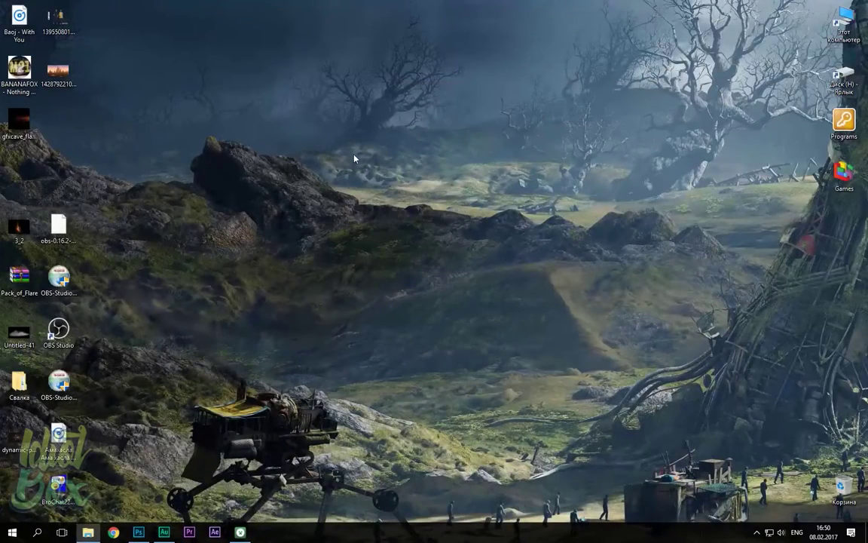
right_click(416, 241)
click(445, 264)
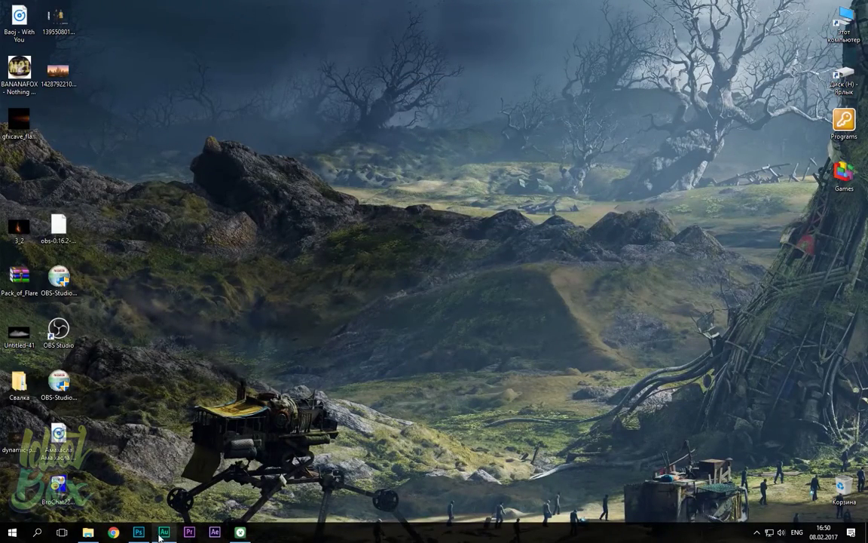
click(138, 532)
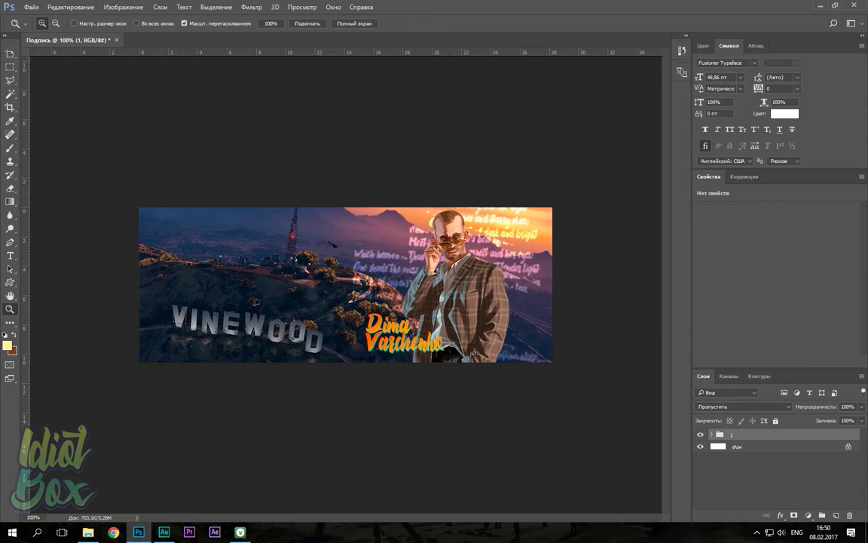
Place the maxresdefault bokeh image over the banner in Screen mode at 30% opacity.
drag(580, 177, 353, 326)
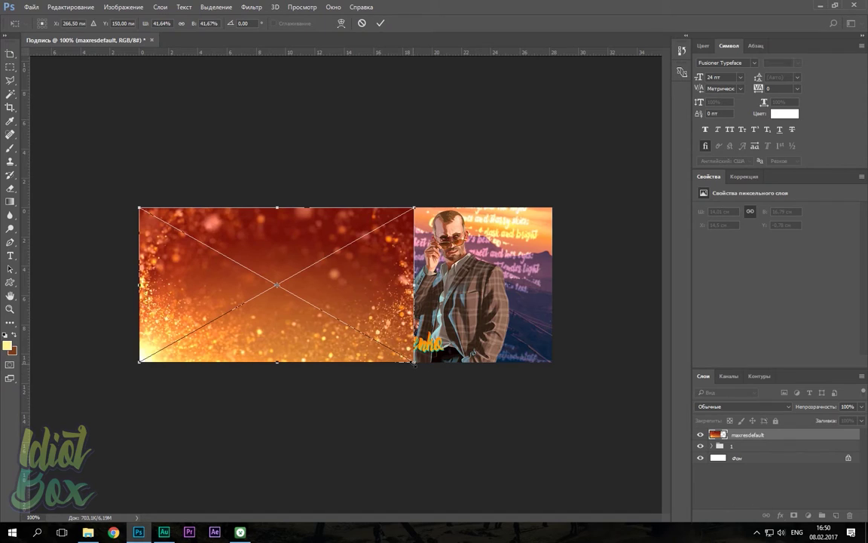
drag(413, 363, 574, 451)
drag(499, 419, 498, 389)
key(Return)
click(730, 407)
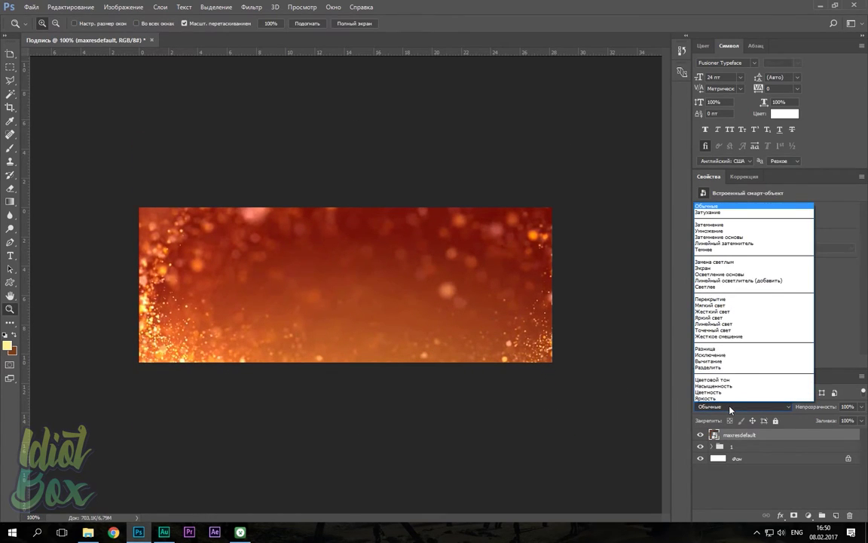
click(739, 269)
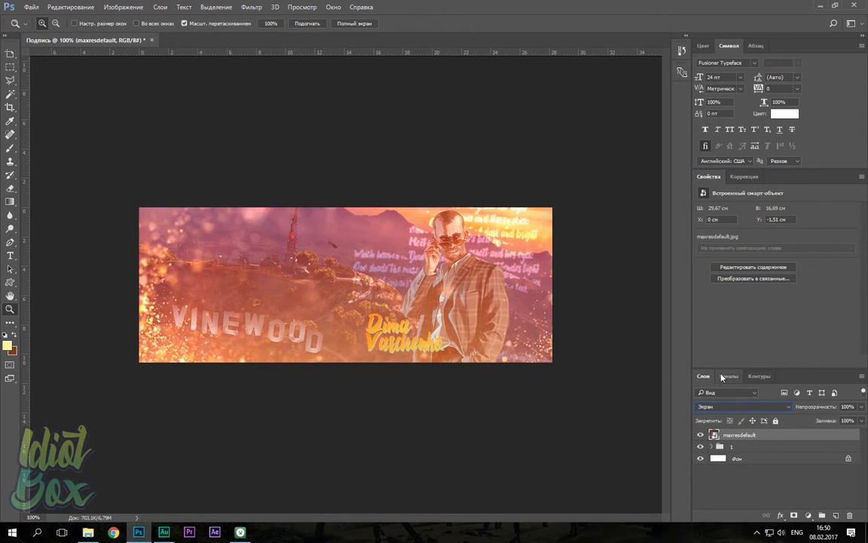
key(3)
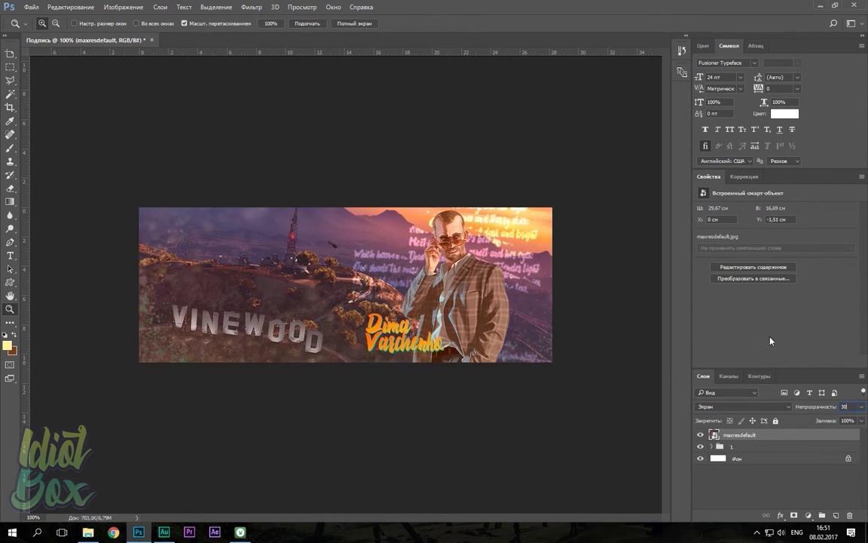
Drop the gfxcave_flare_2 image above group 1 near the banner's top.
click(791, 447)
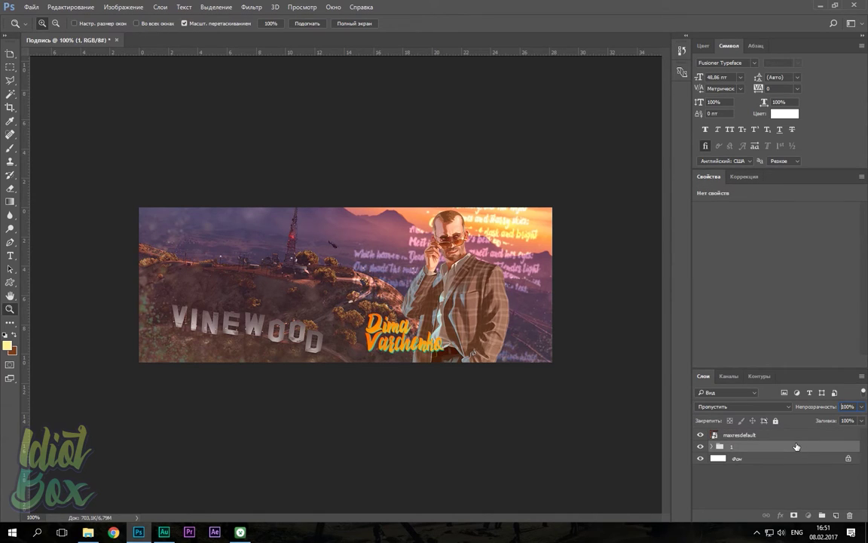
drag(634, 265, 552, 288)
drag(393, 295, 563, 210)
Widen and commit the flare, then set its blend mode to Screen (Экран).
drag(345, 207, 295, 208)
drag(468, 278, 475, 283)
key(Return)
key(z)
click(742, 406)
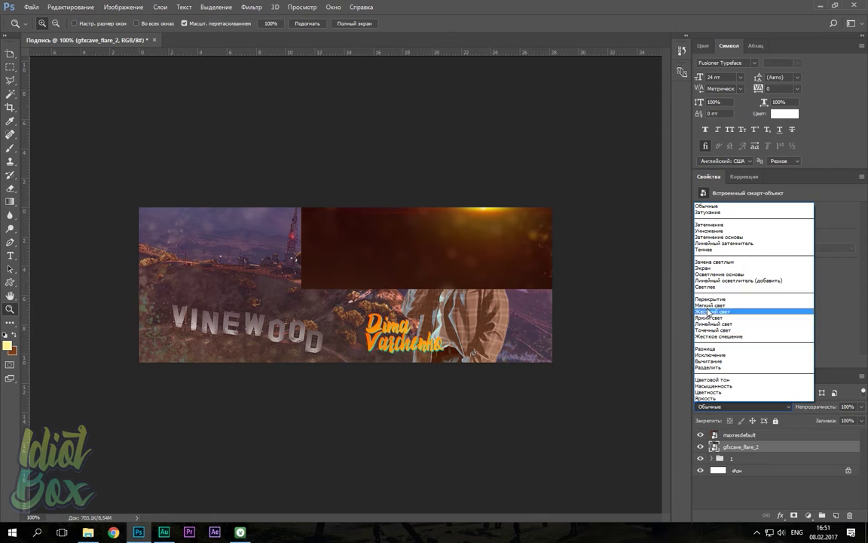
click(723, 266)
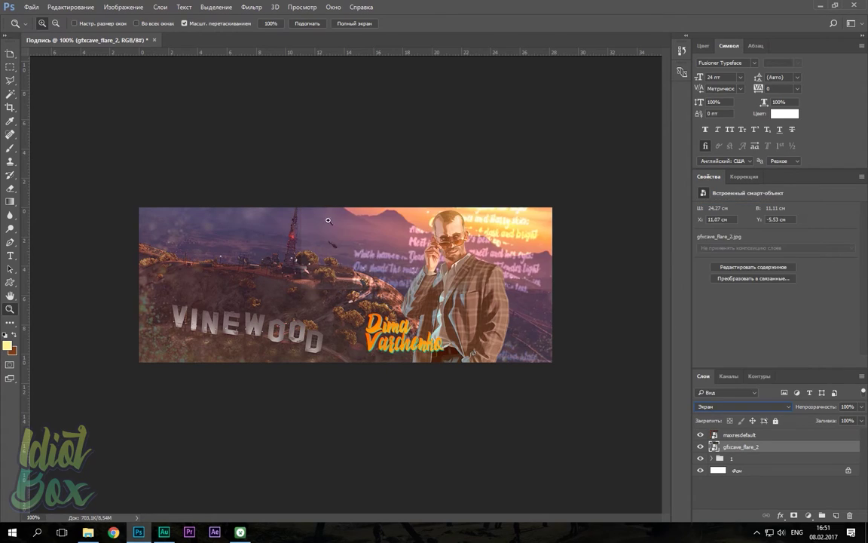
Rasterize the flare and set up the Eraser with a soft round brush at 10% flow.
click(12, 191)
click(276, 242)
click(401, 207)
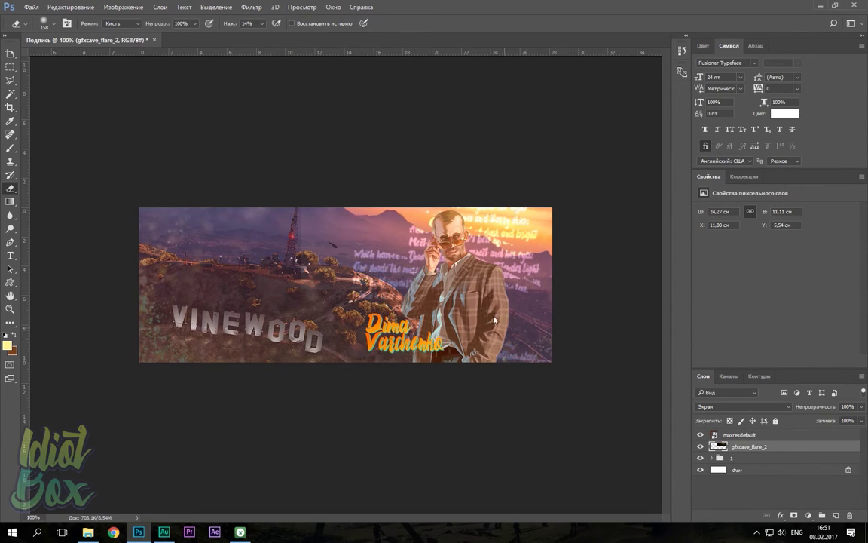
right_click(302, 275)
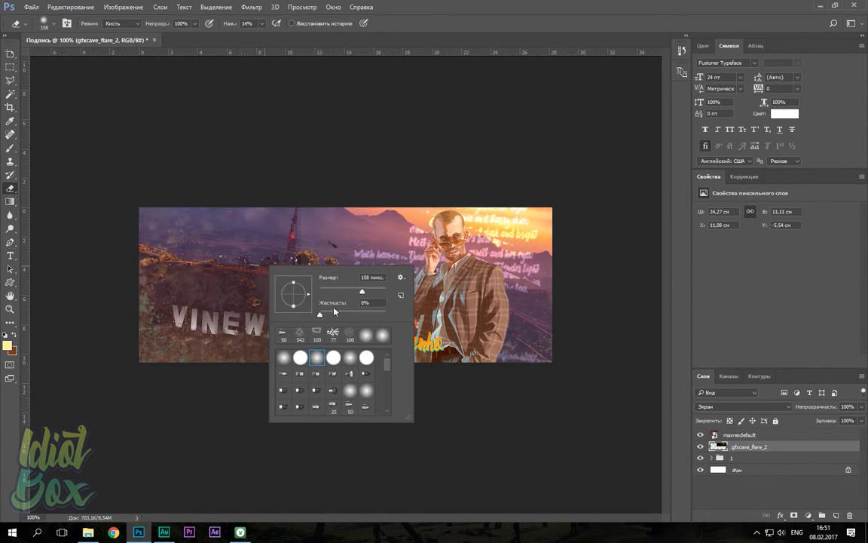
click(173, 219)
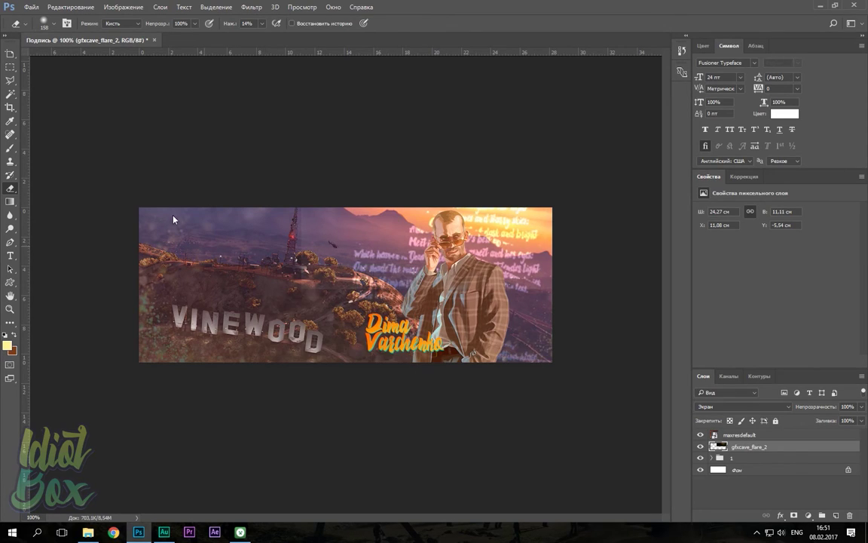
right_click(234, 257)
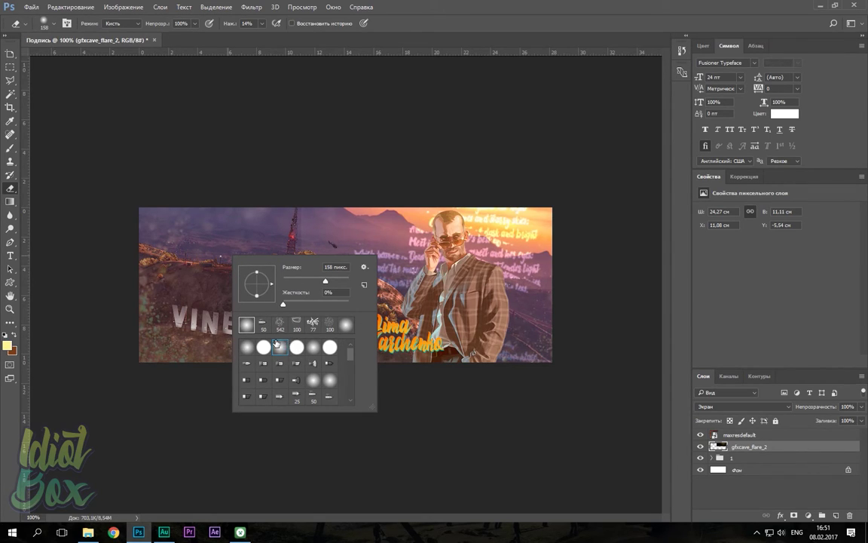
click(215, 190)
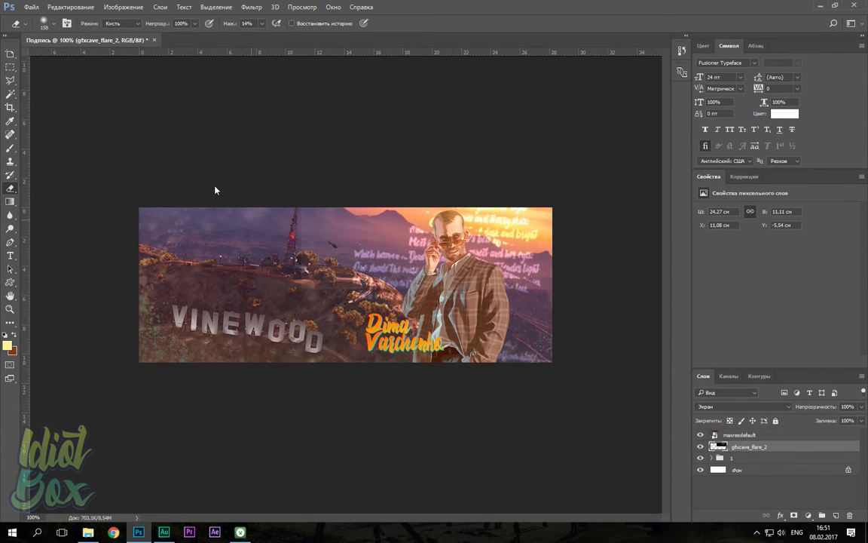
click(248, 24)
text(10)
Toggle the flare layer's visibility to compare, then expand group 1.
click(700, 447)
click(699, 447)
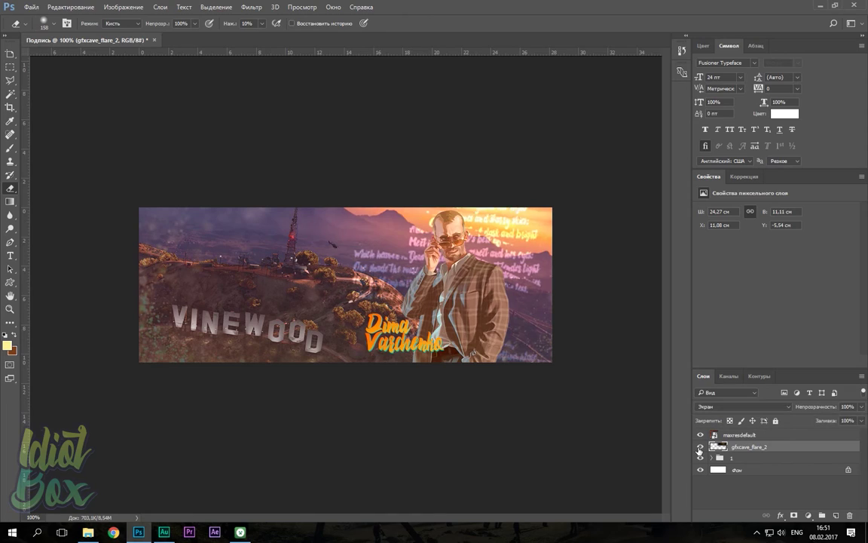
click(700, 448)
click(699, 448)
click(699, 448)
click(700, 447)
click(699, 448)
click(700, 448)
click(711, 457)
Apply a Gaussian Blur (Размытие по Гауссу) of about 2.8 px to the gta 5 02 layer.
scroll(770, 483, down, 5)
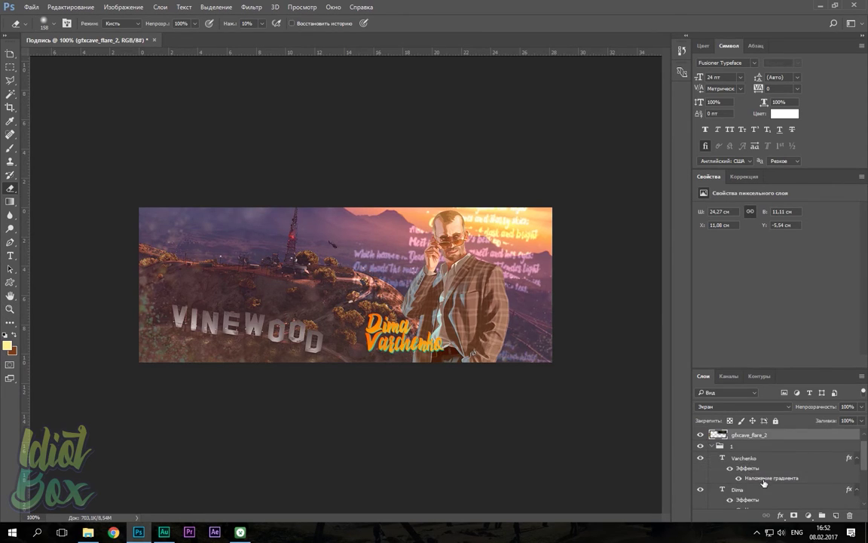
click(765, 491)
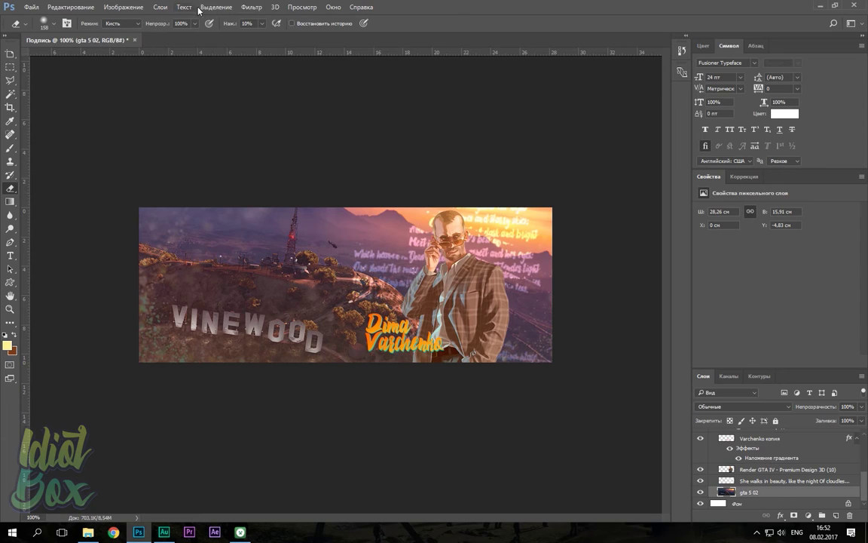
click(252, 7)
mouse_move(287, 161)
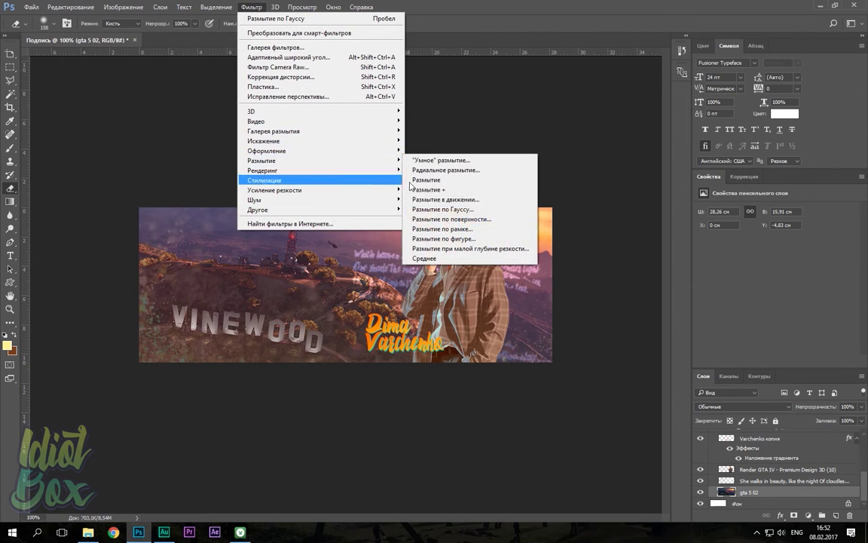
click(452, 208)
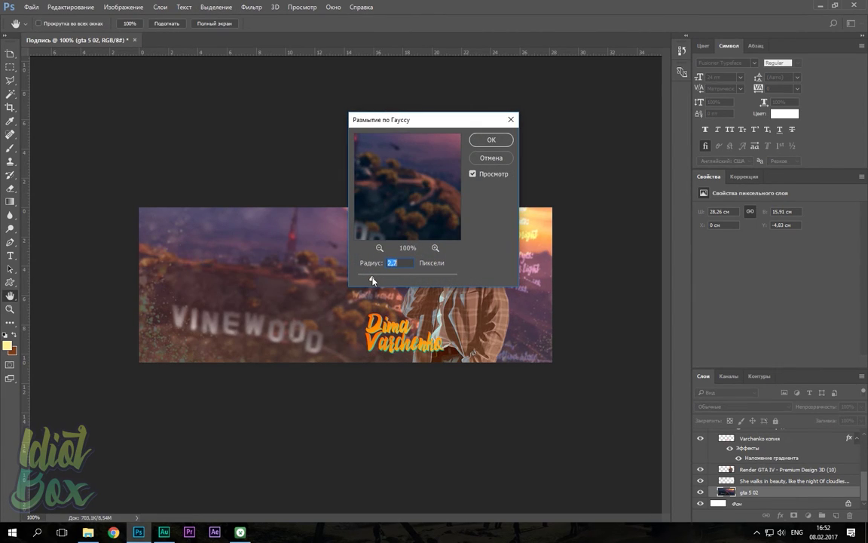
key(Return)
key(e)
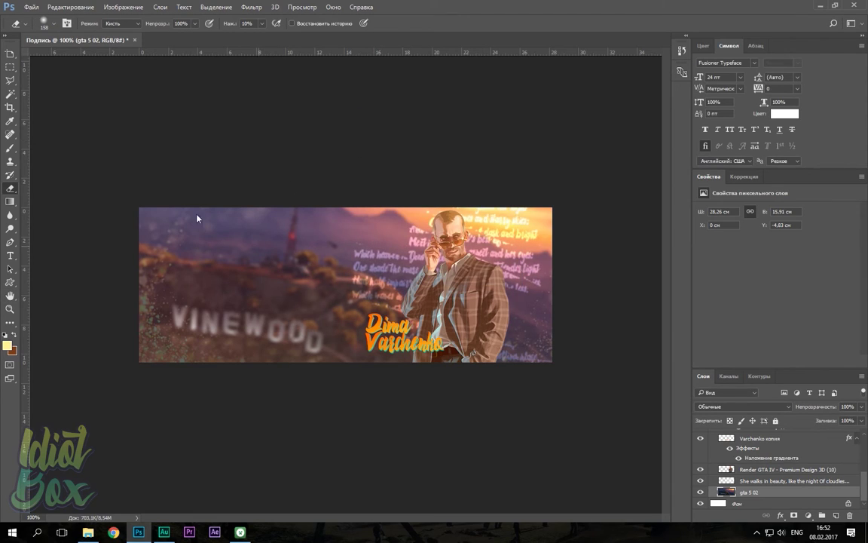
key(z)
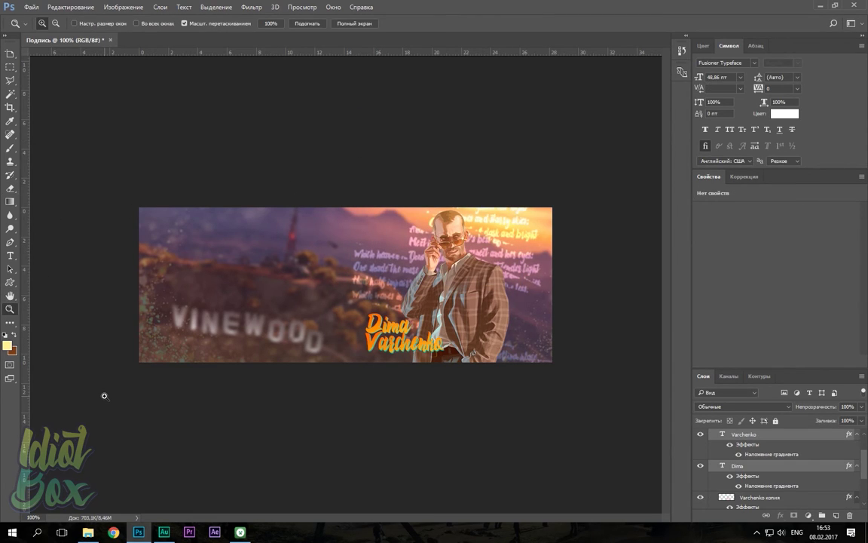